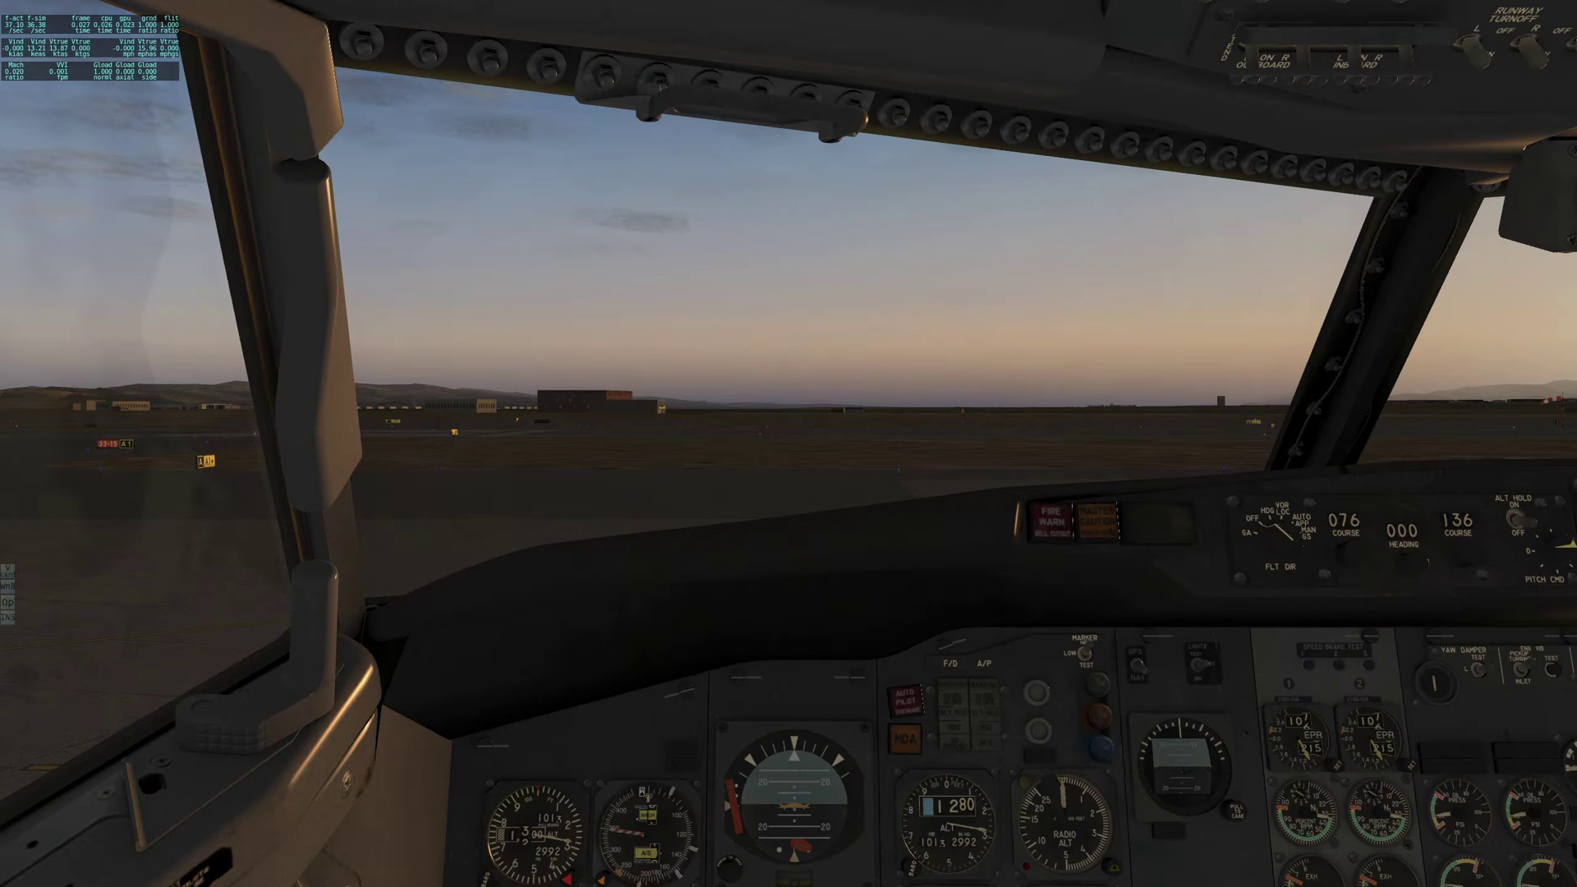
# Glance out the left side window, then return to the forward cockpit view toward the sunset.
pyautogui.press('q')
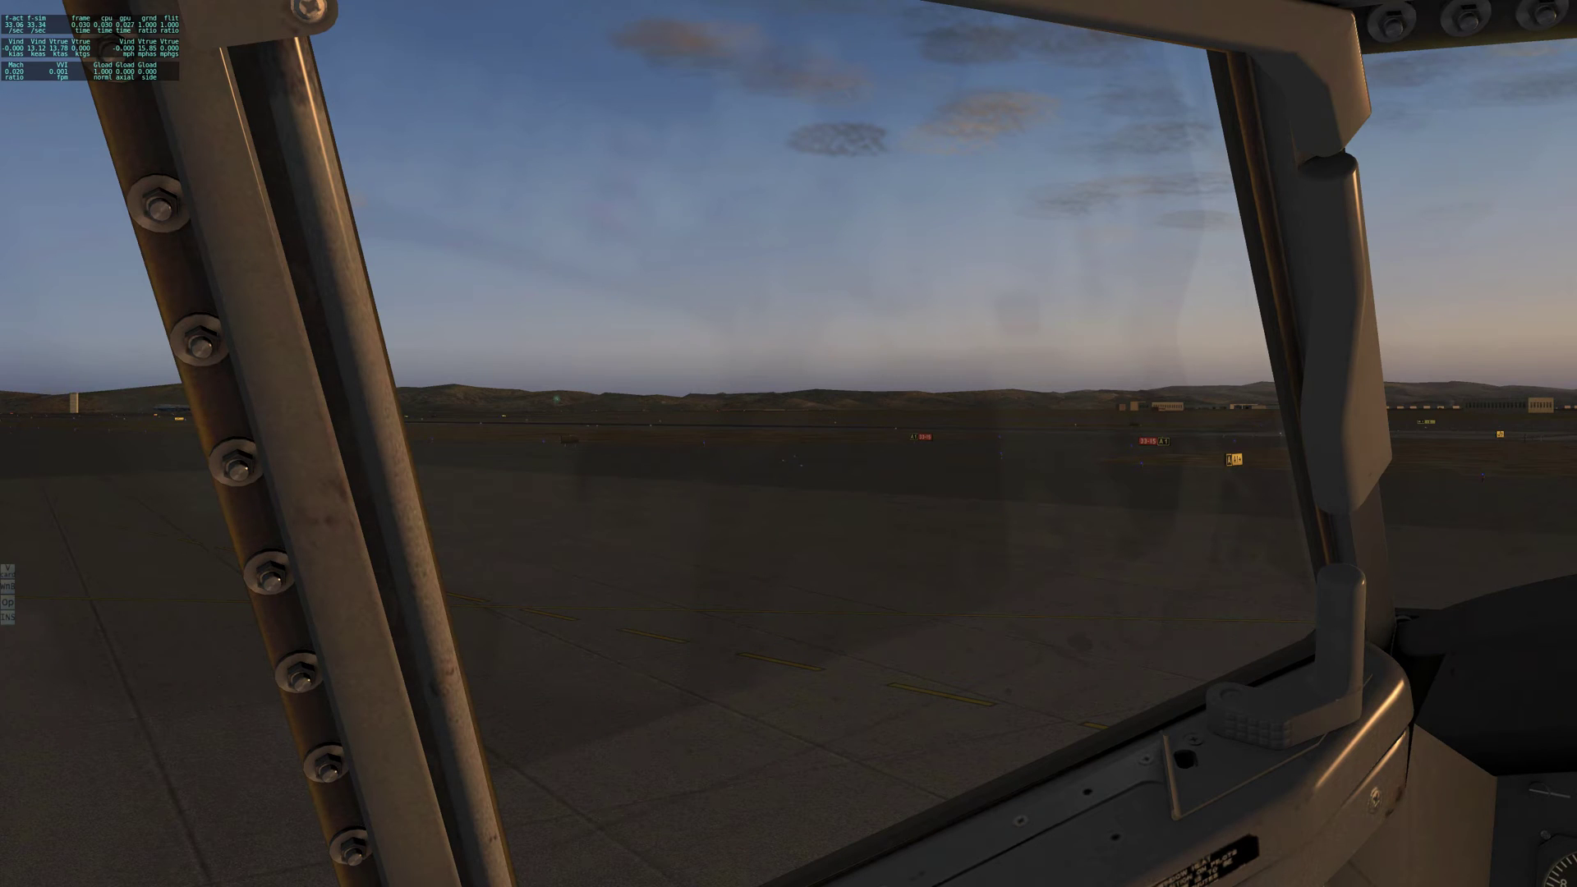
pyautogui.press('e')
pyautogui.press('e')
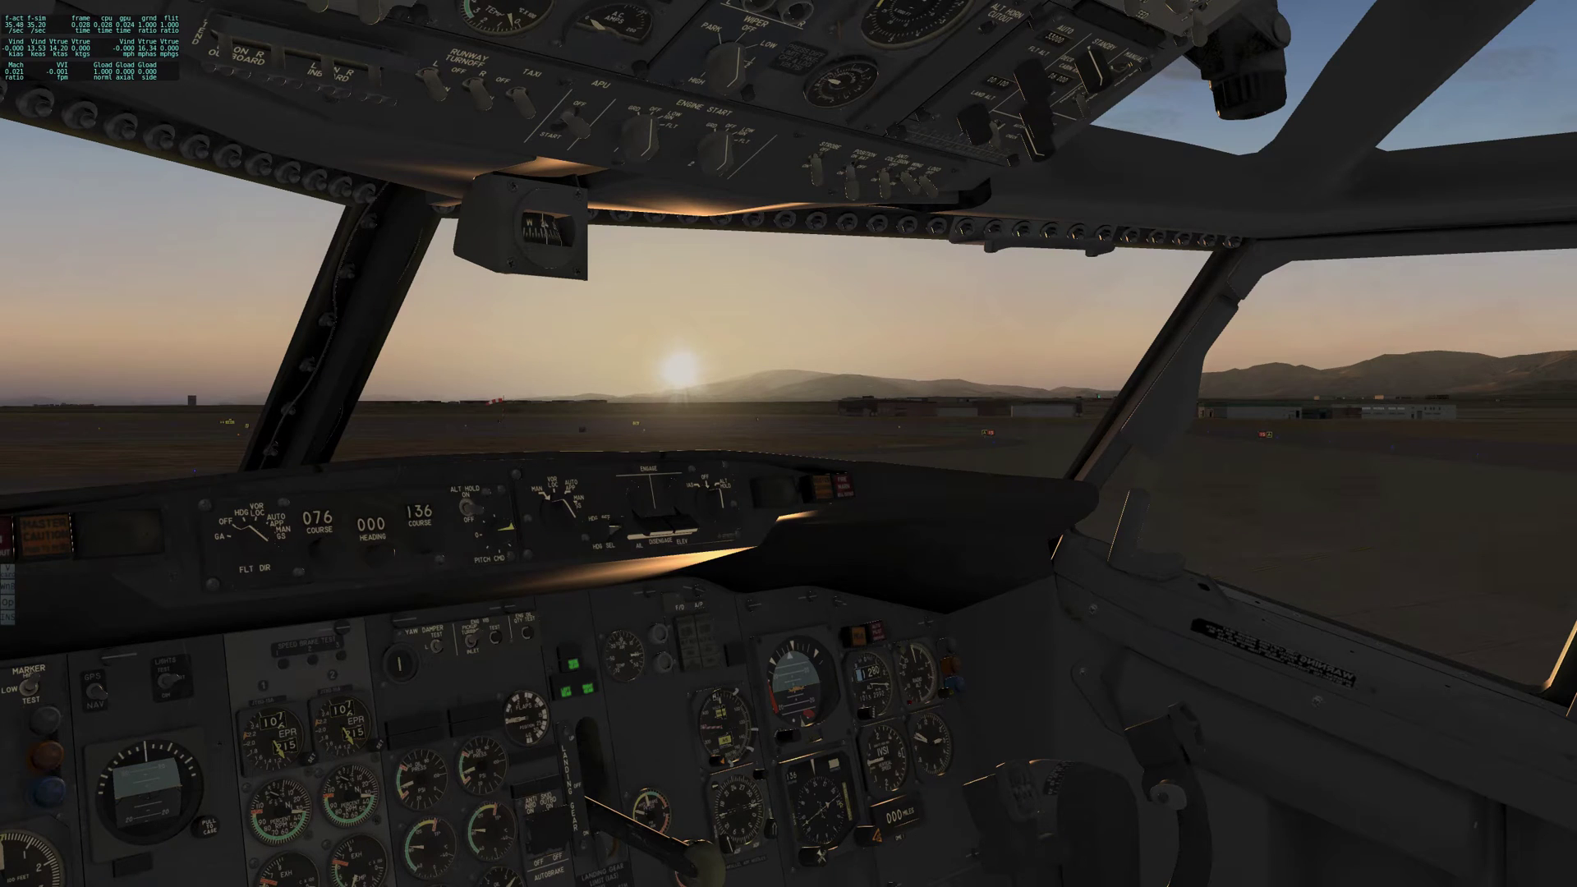
# Pan the cockpit view left and pitch it up and down, ending forward and tilted onto the instruments.
pyautogui.press('q')
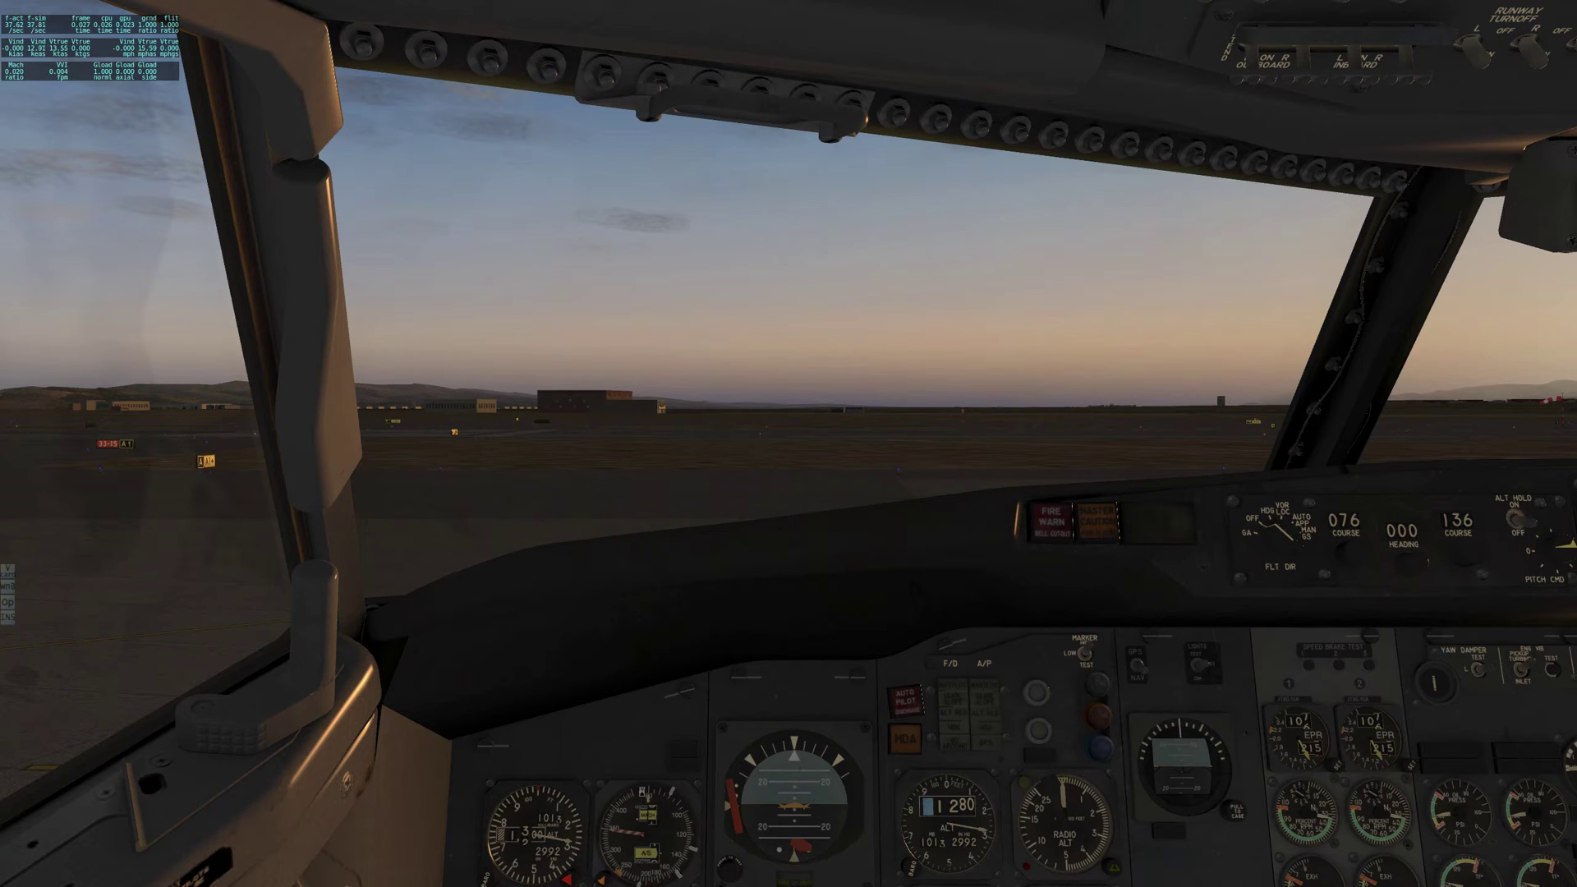
pyautogui.press('f')
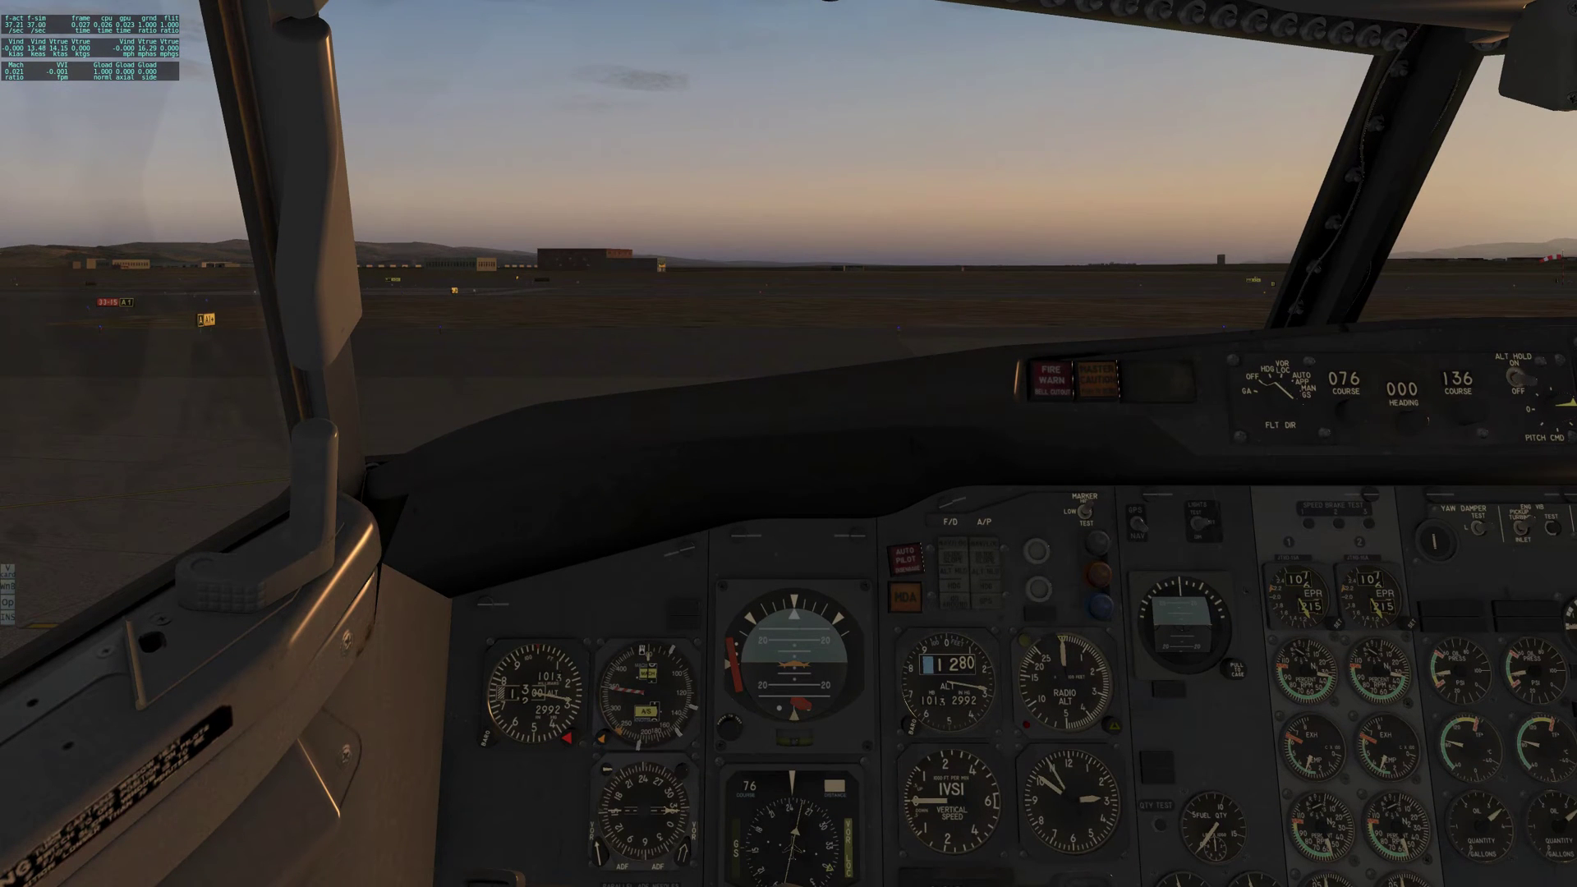
pyautogui.press('r')
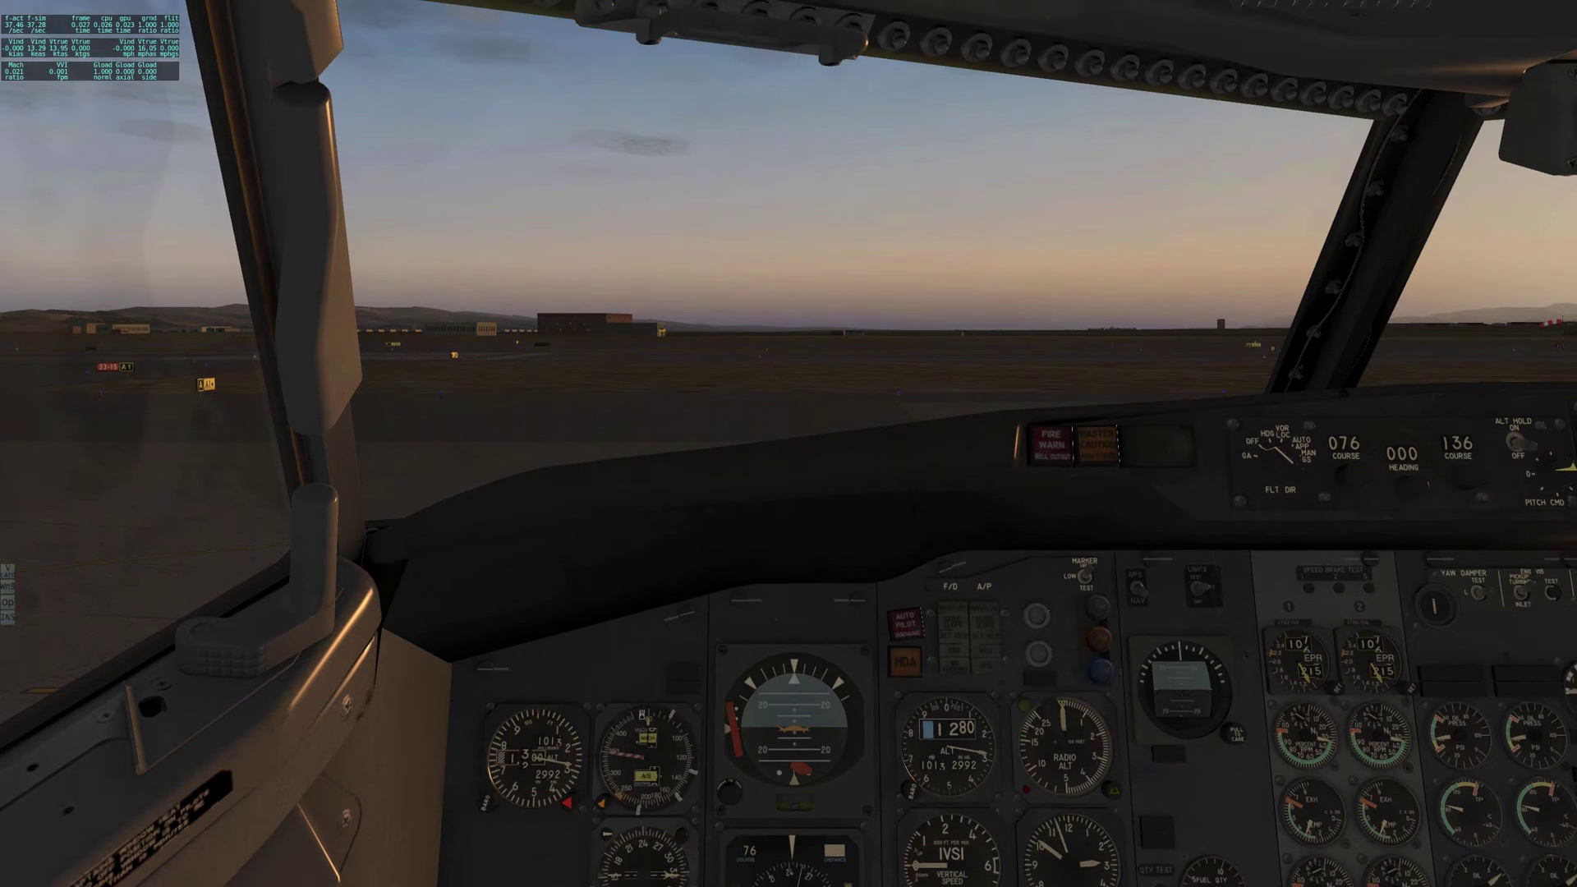
pyautogui.press('f')
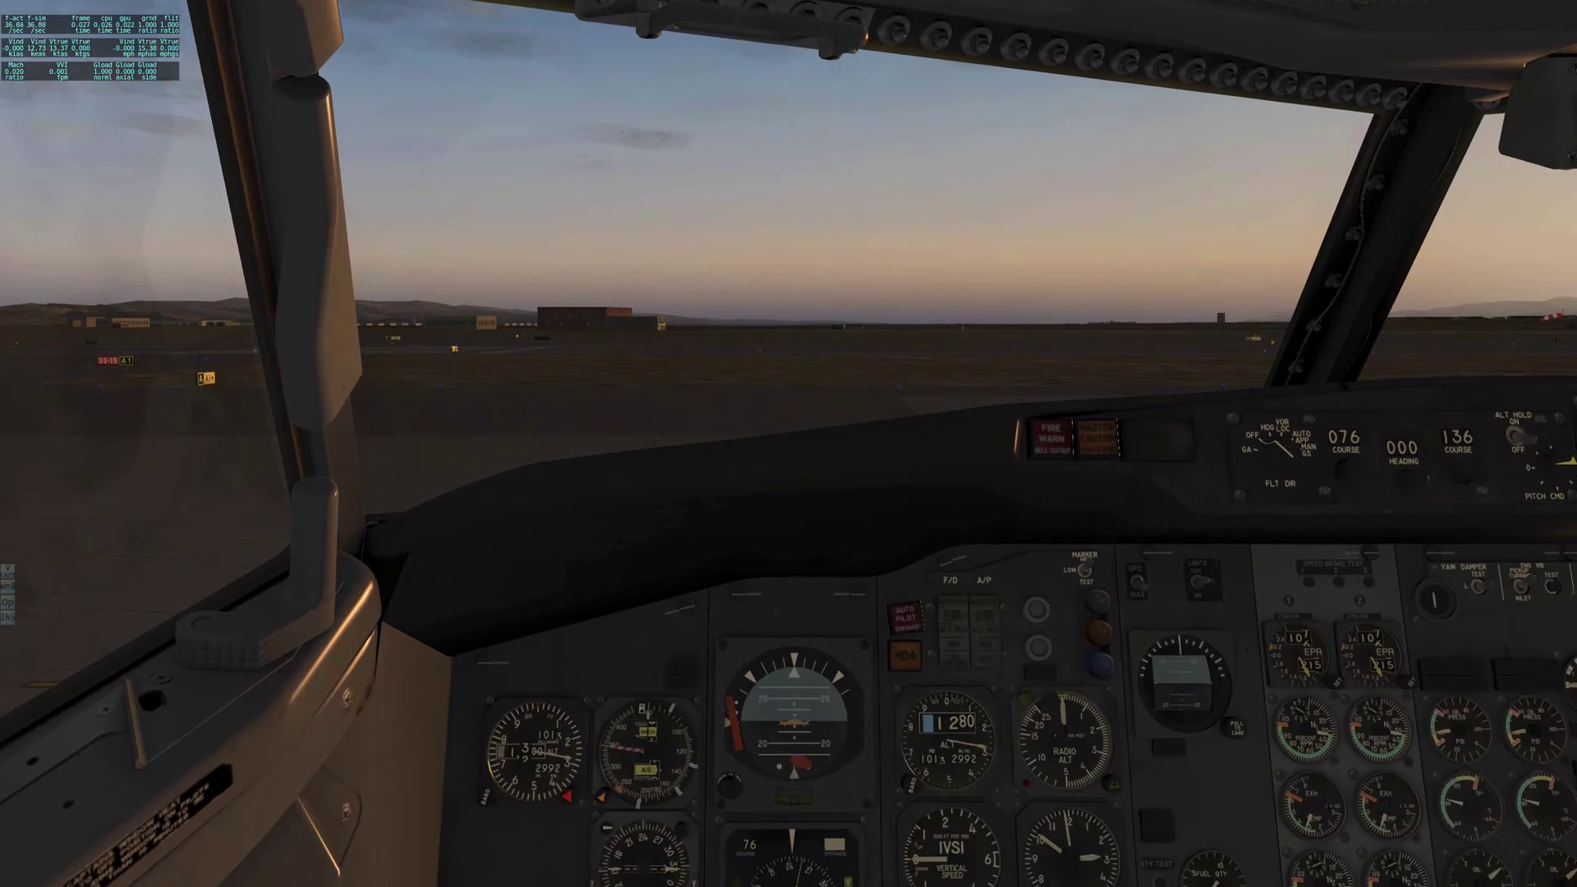
pyautogui.press('r')
pyautogui.press('f')
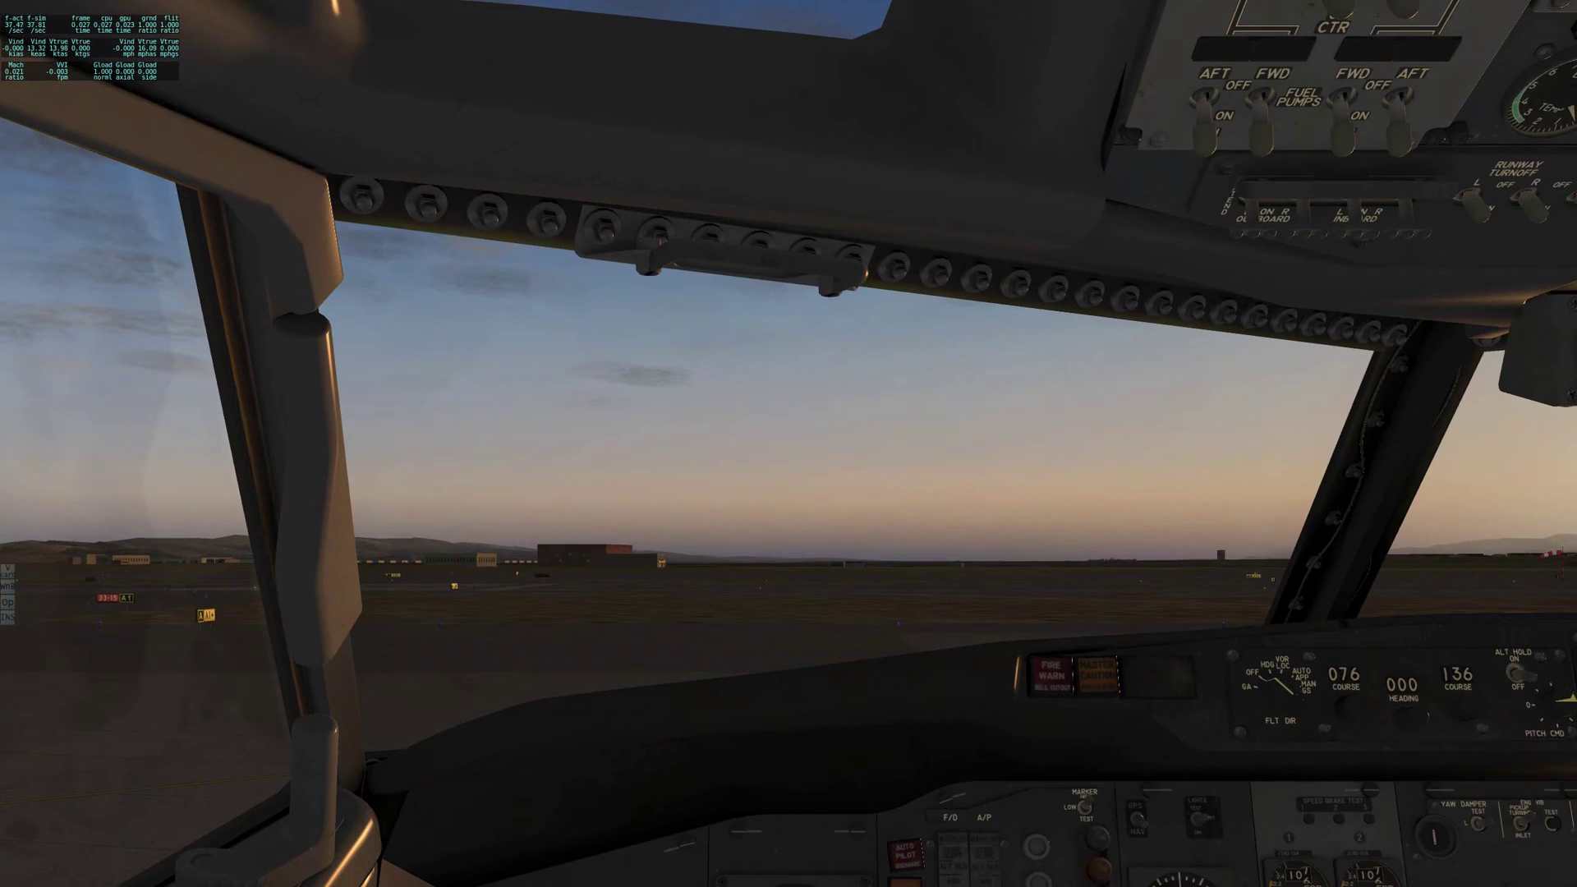
pyautogui.press('r')
pyautogui.press('Down')
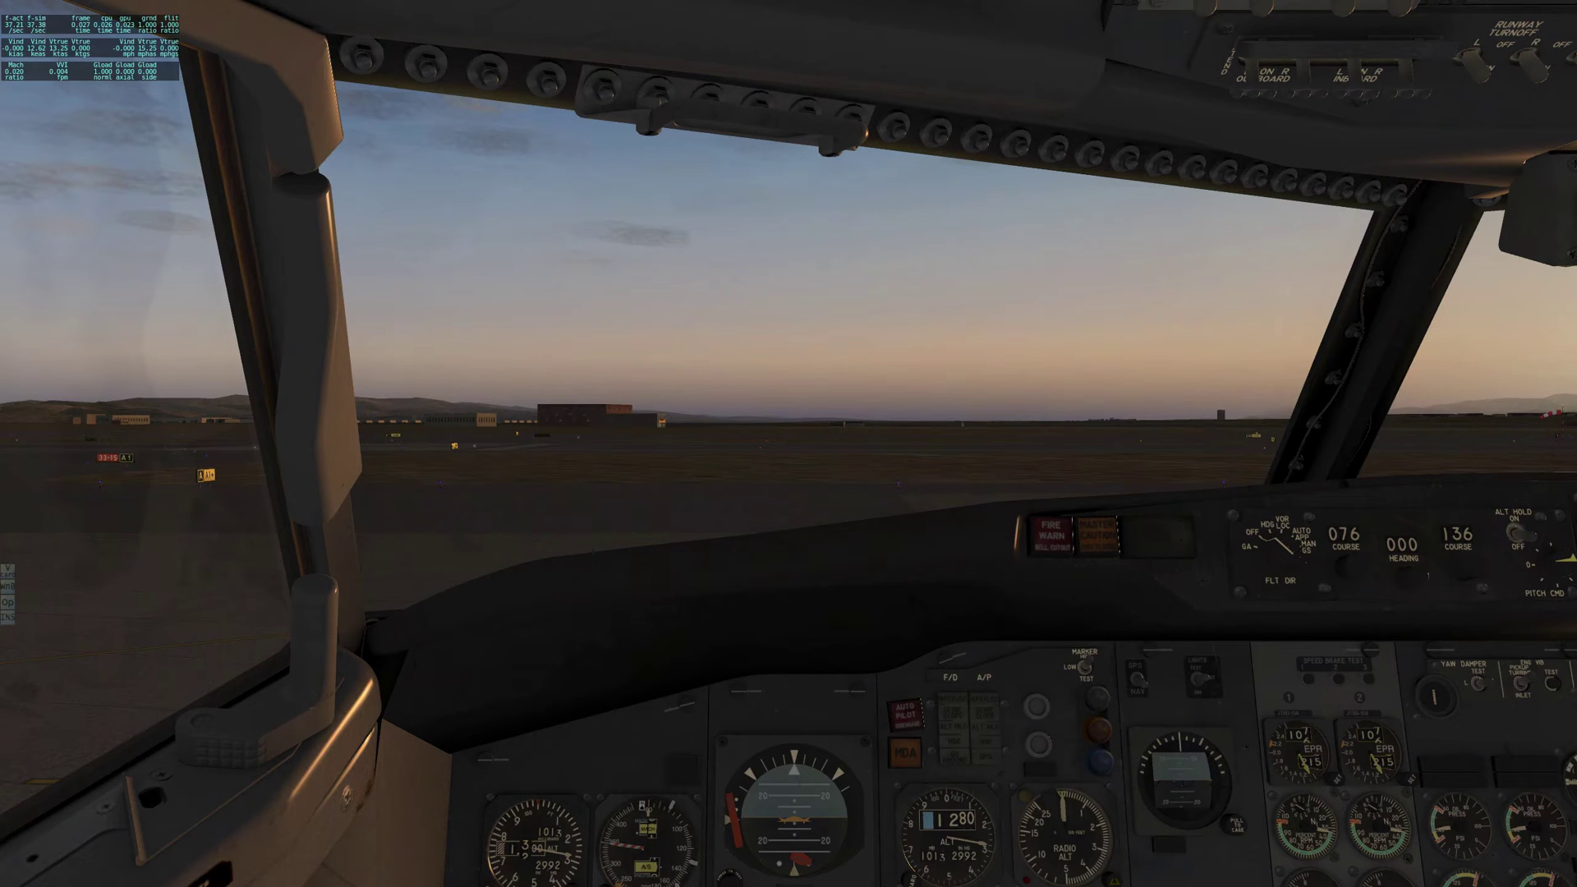
pyautogui.press('Down')
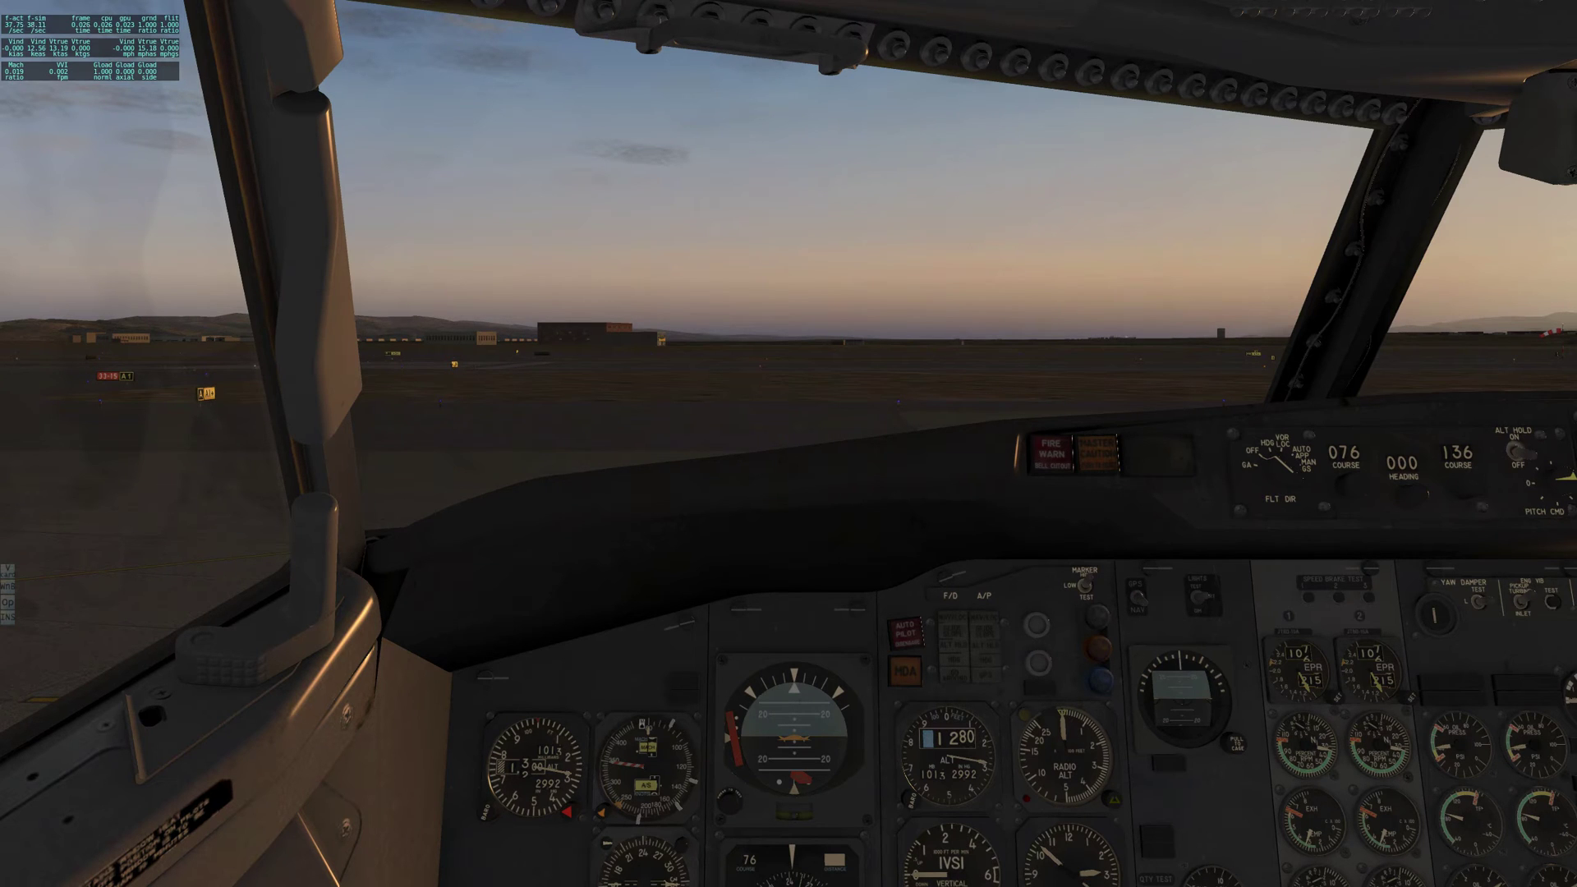
pyautogui.moveTo(362, 4)
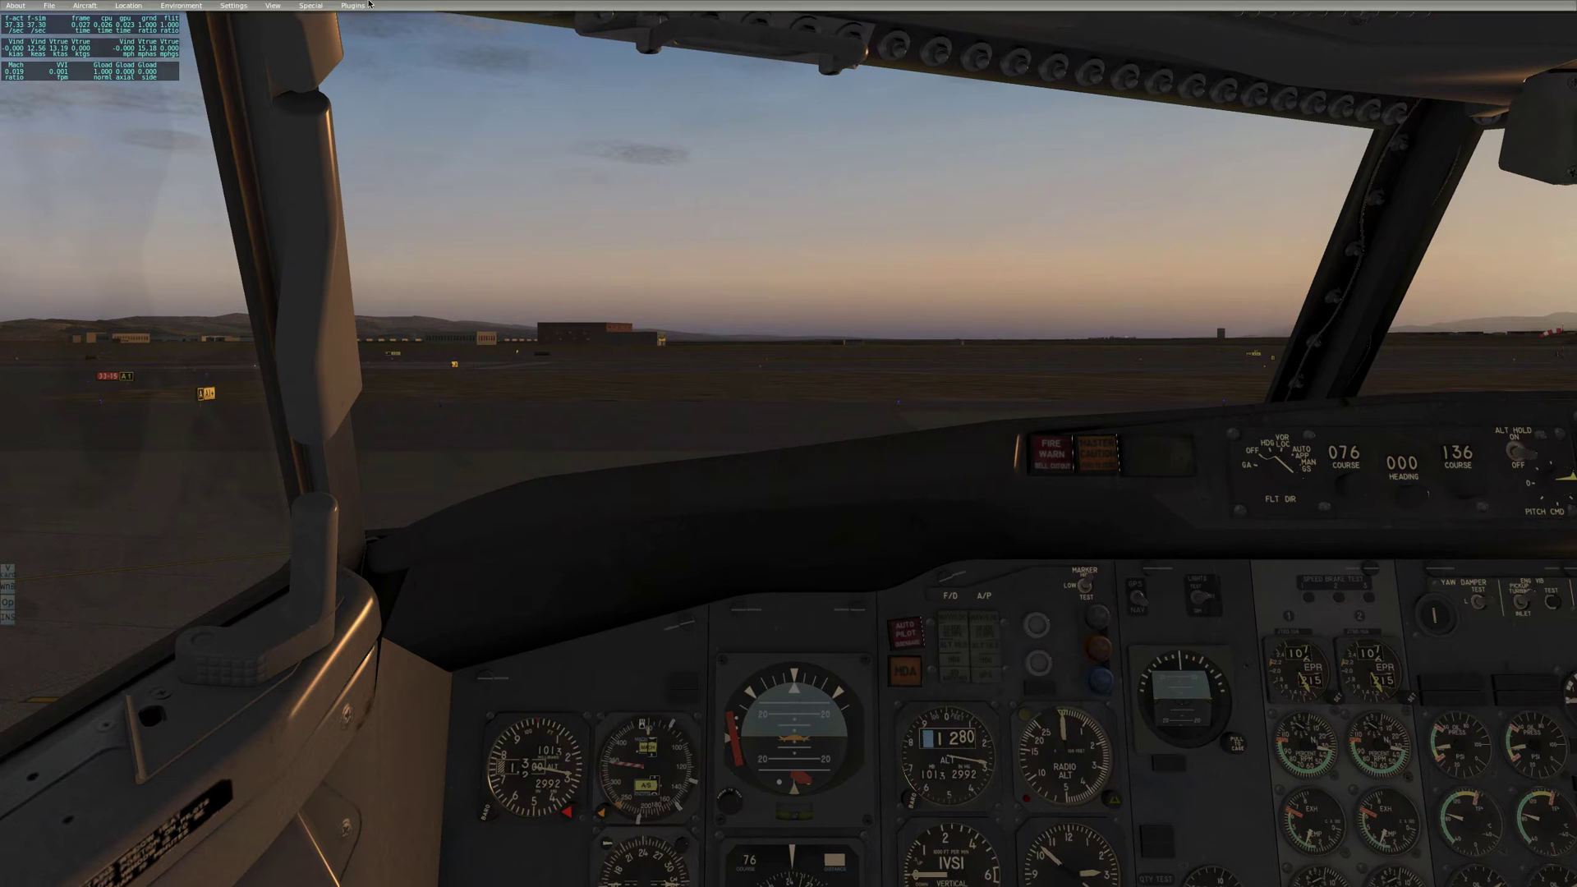
pyautogui.click(279, 5)
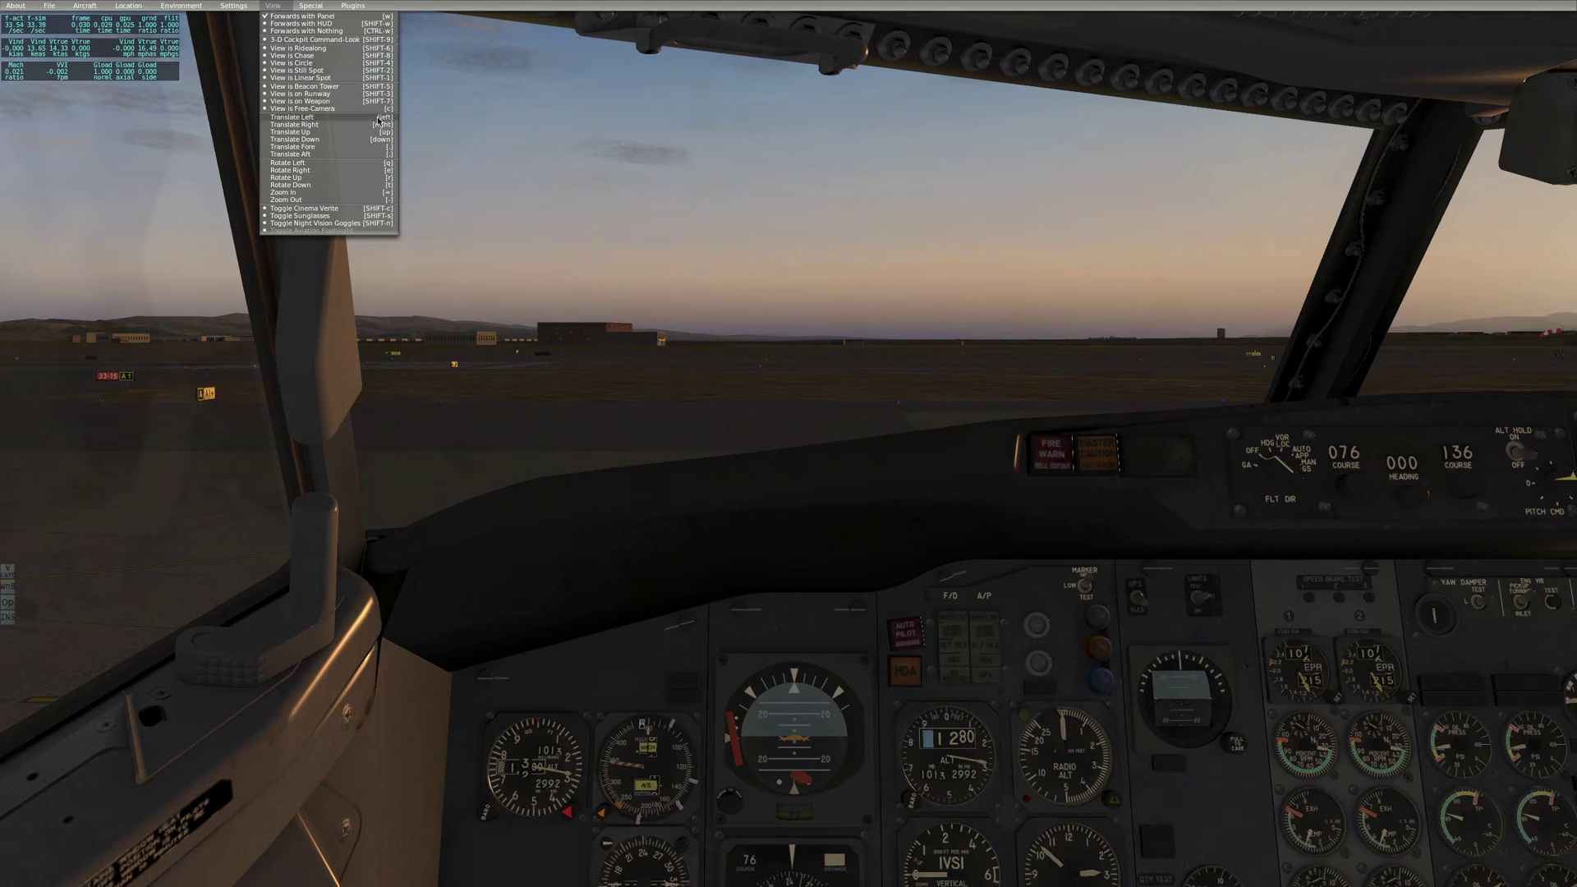
pyautogui.click(455, 131)
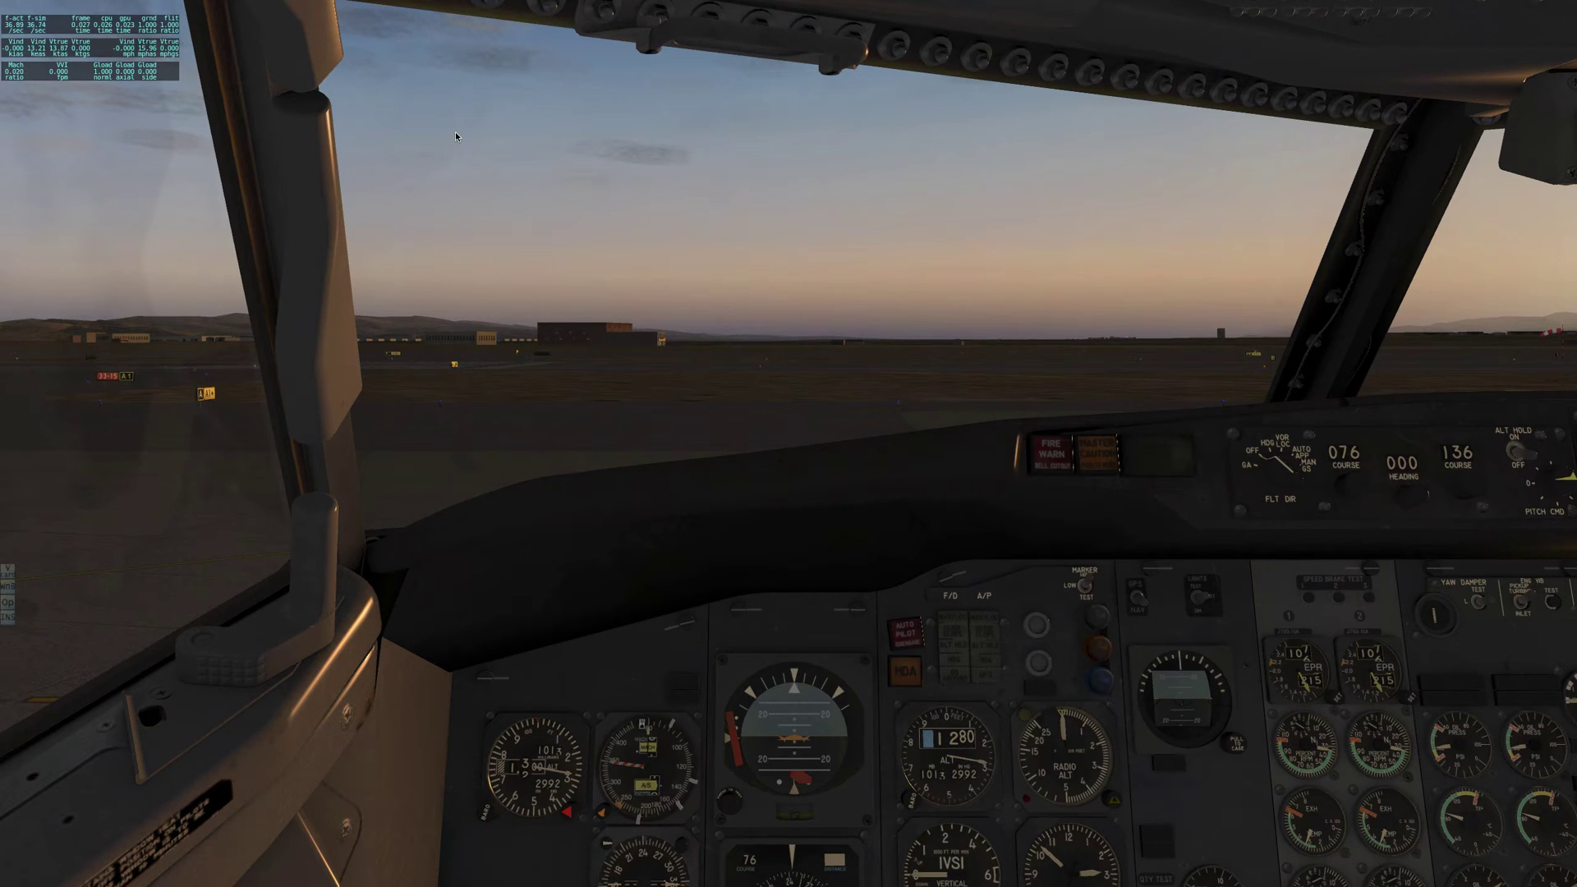
pyautogui.press('Up')
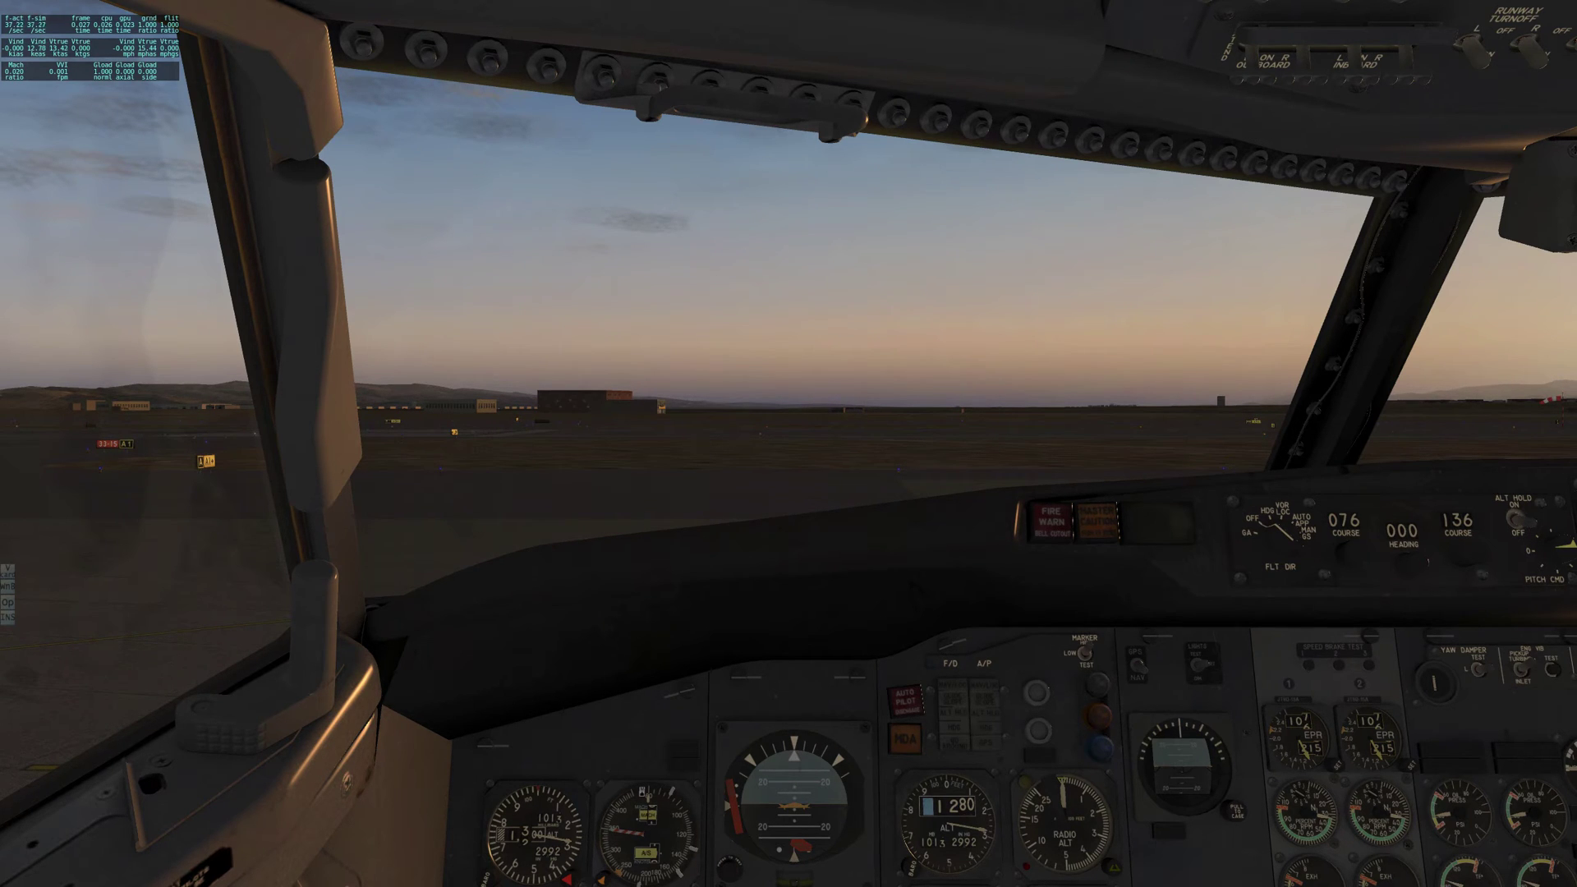
# Swing the view across the windshields, ending on the left windshield tilted down over the captain's panel.
pyautogui.press('Left')
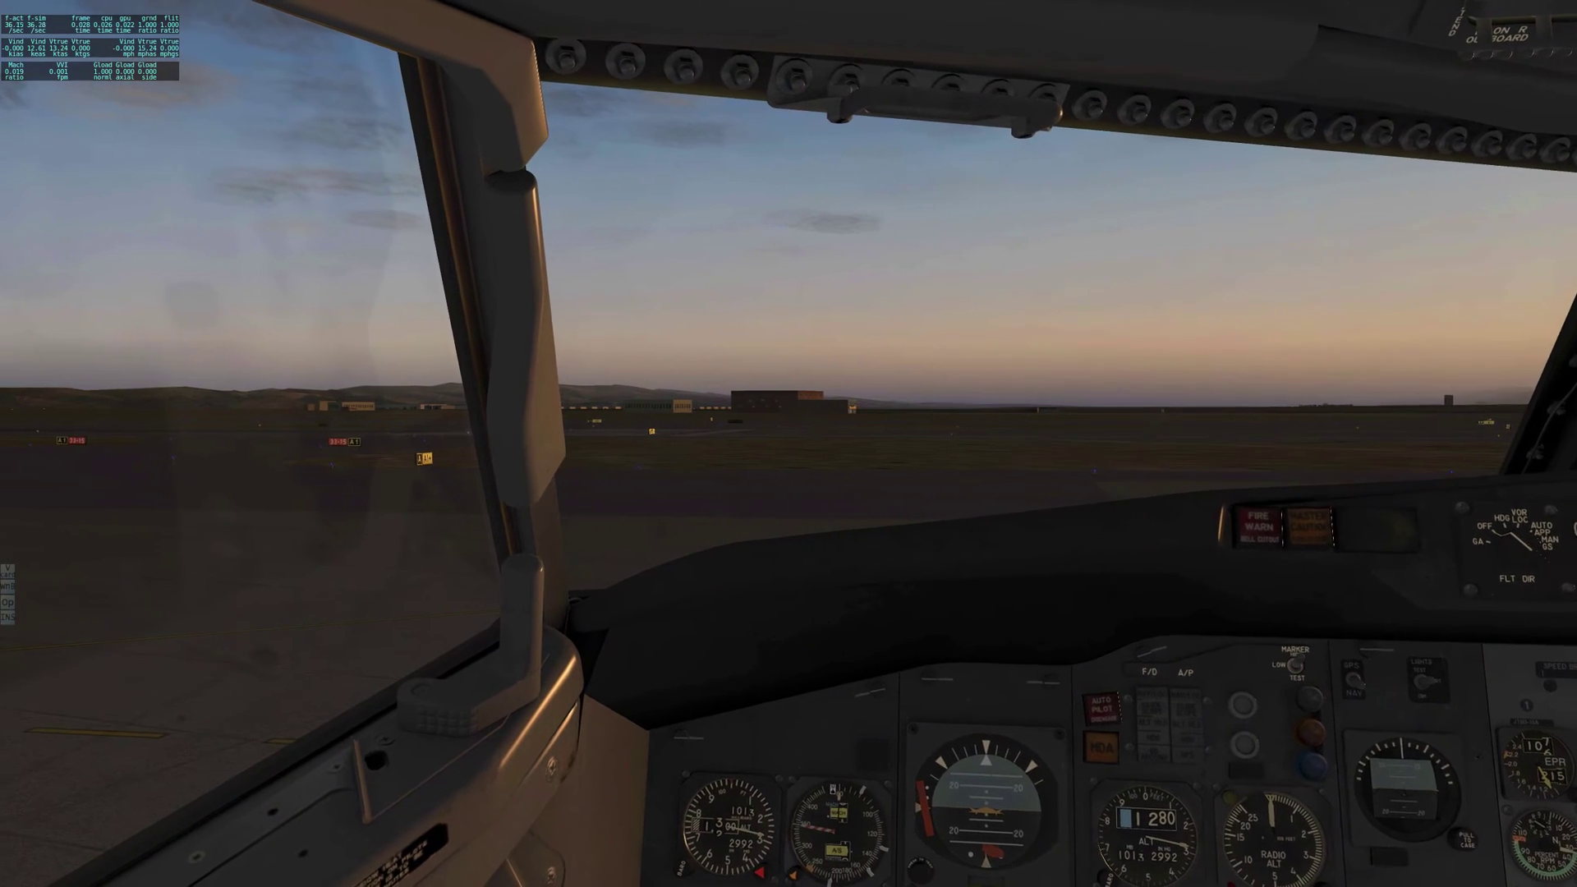
pyautogui.press('Left')
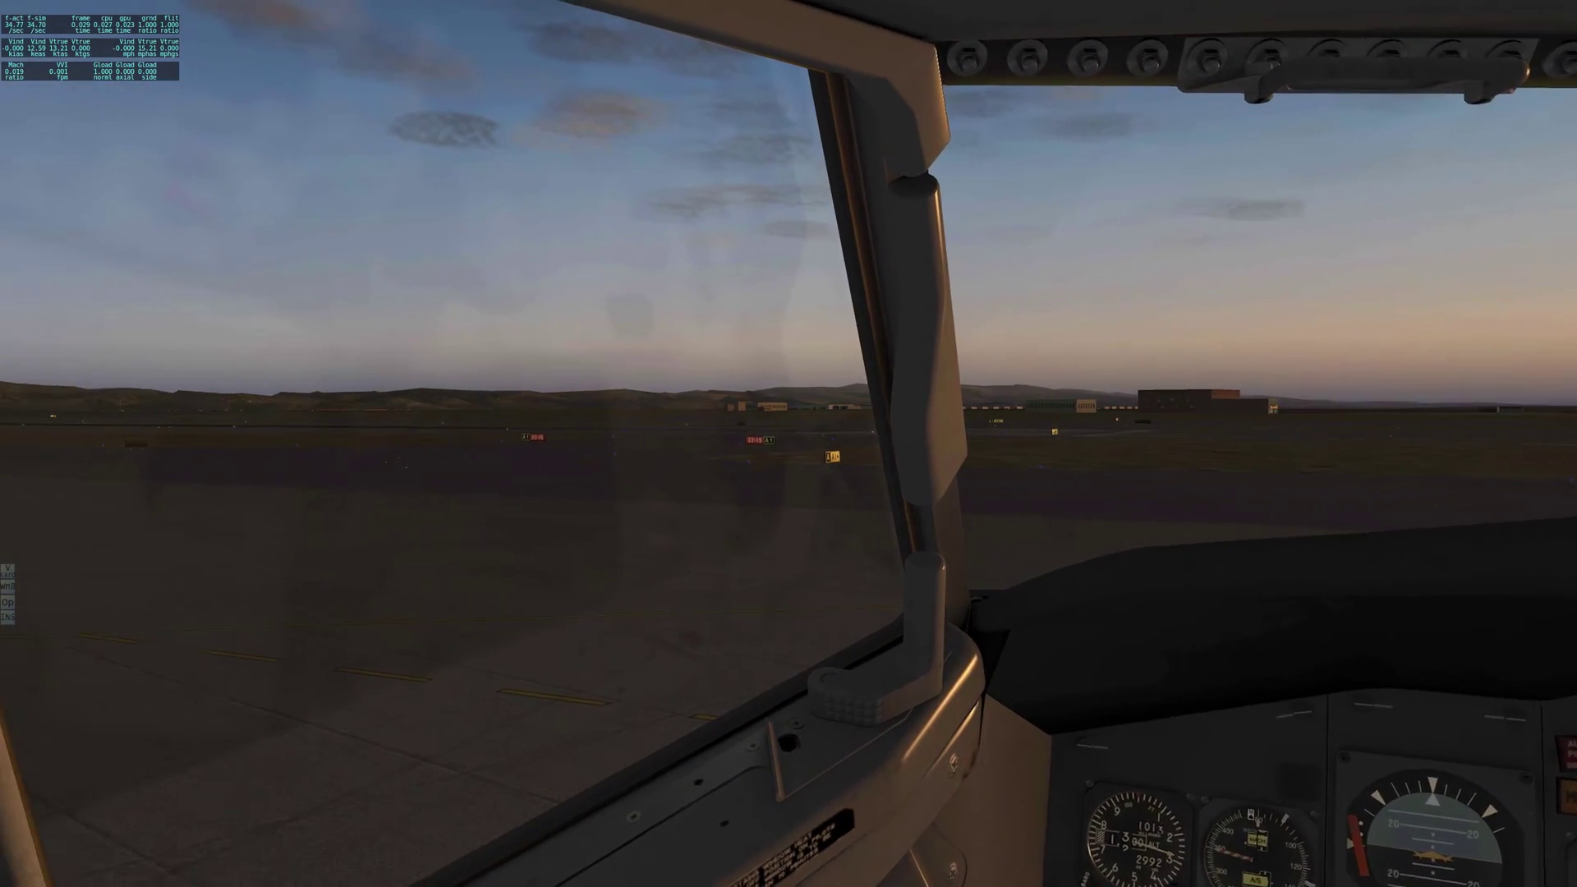
pyautogui.press('Right')
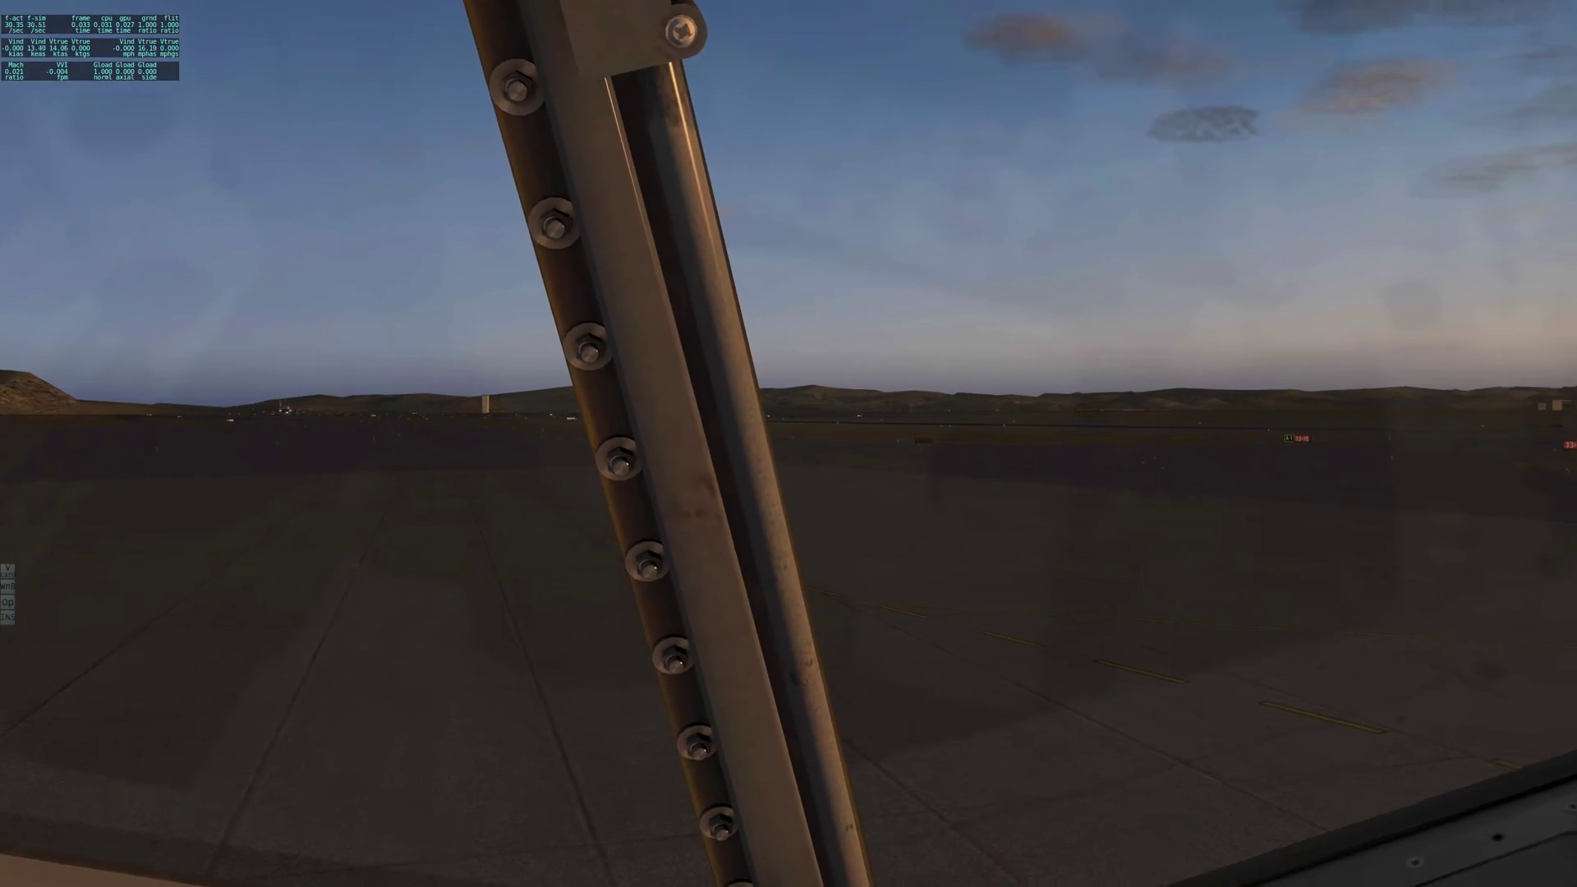
pyautogui.press('Right')
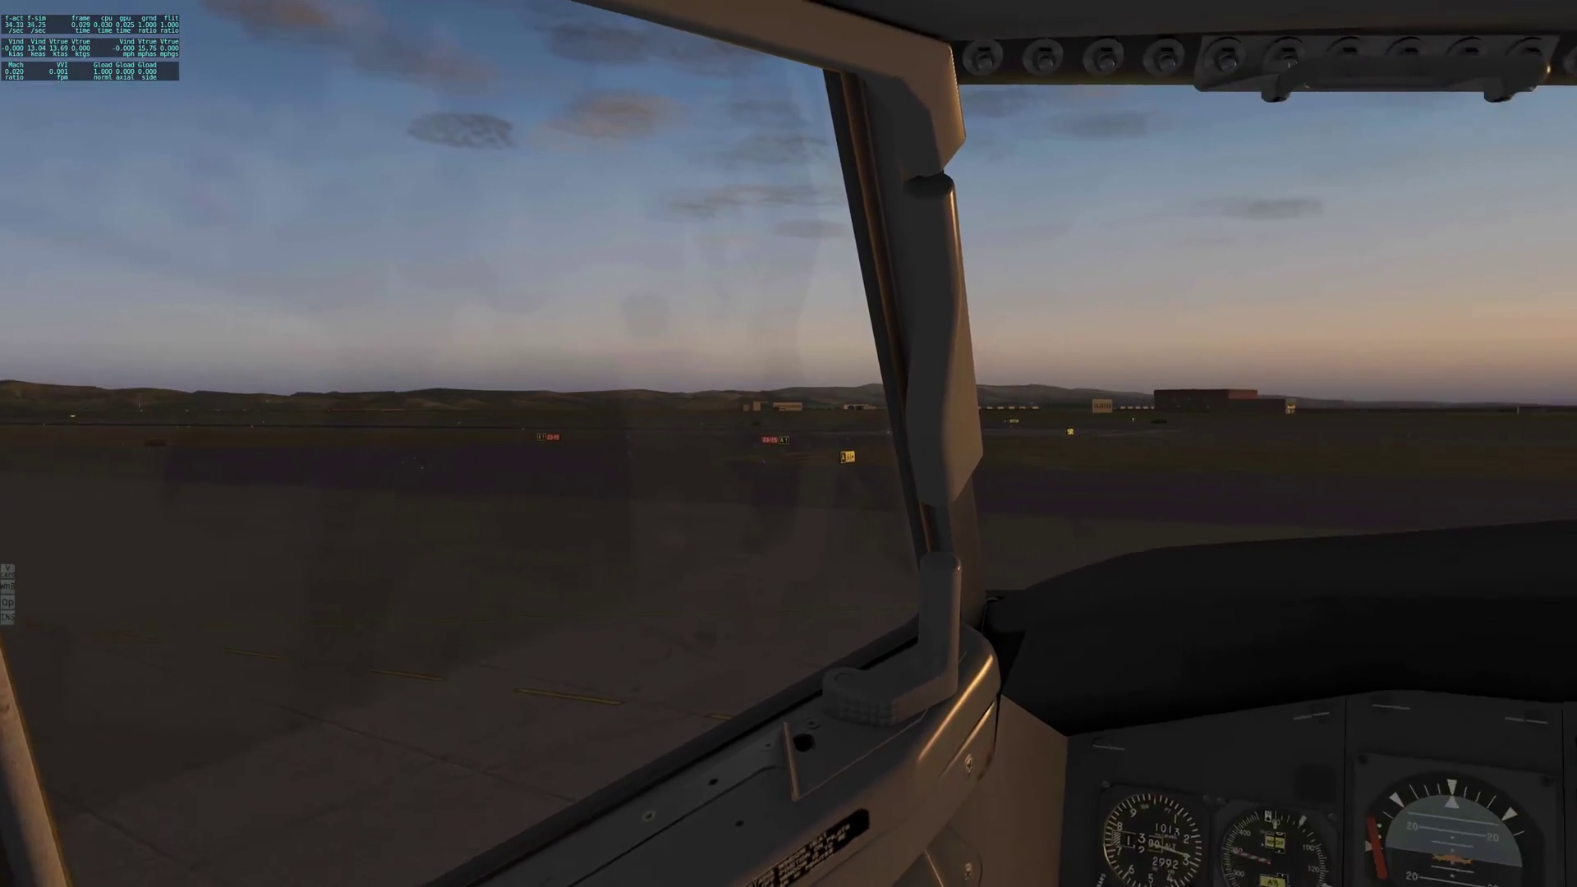
pyautogui.press('Right')
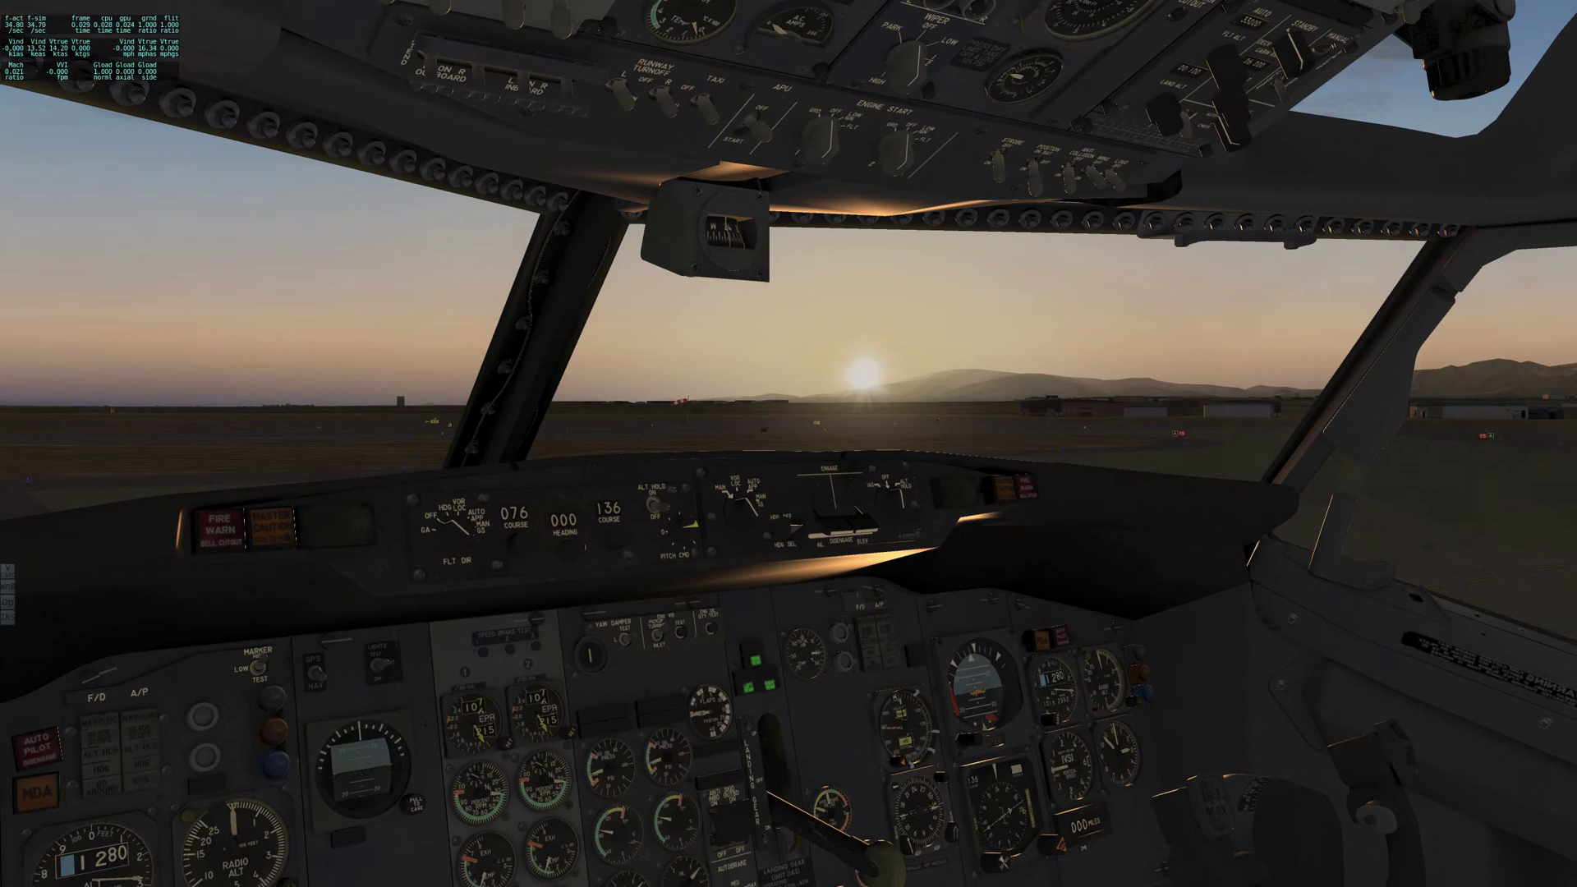
pyautogui.press('Left')
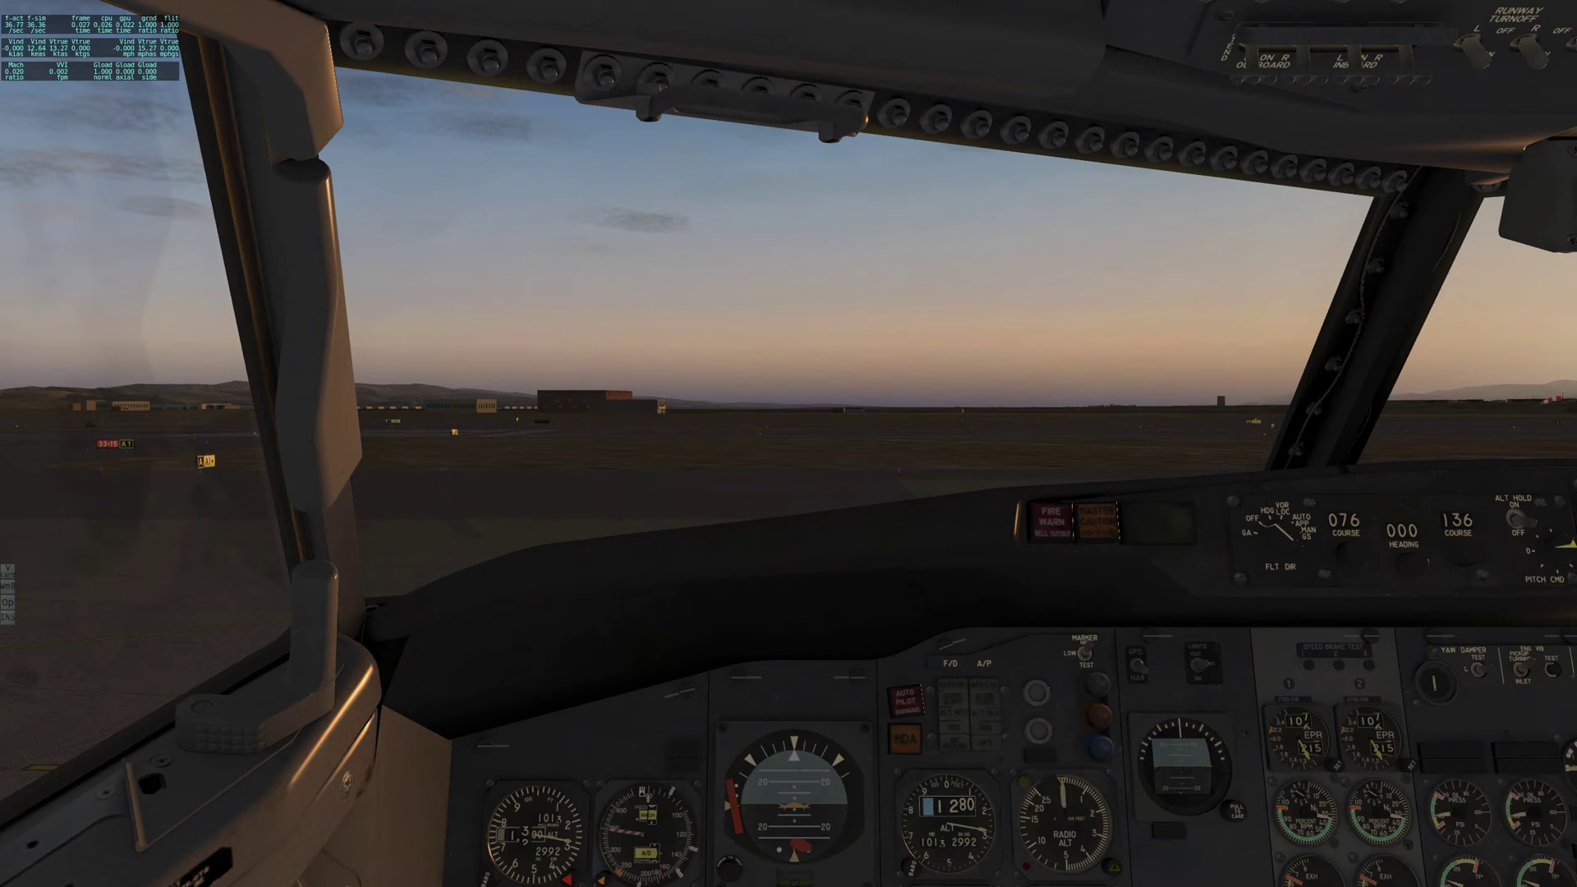
pyautogui.press('Down')
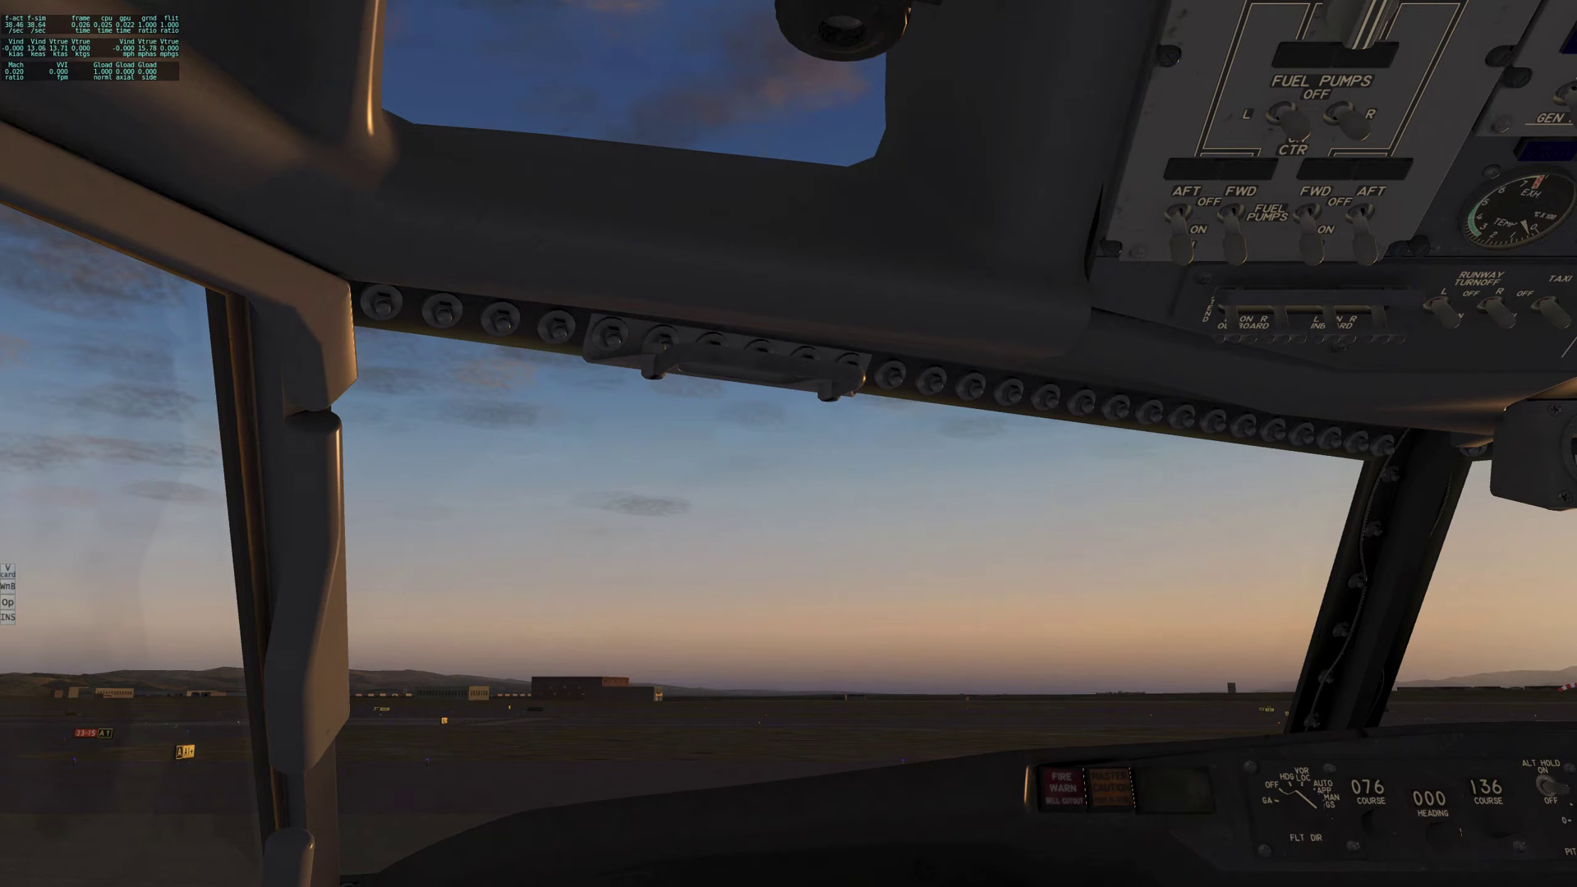
# Open Settings > Joystick & Equipment and show its Keys assignment list.
pyautogui.moveTo(182, 4)
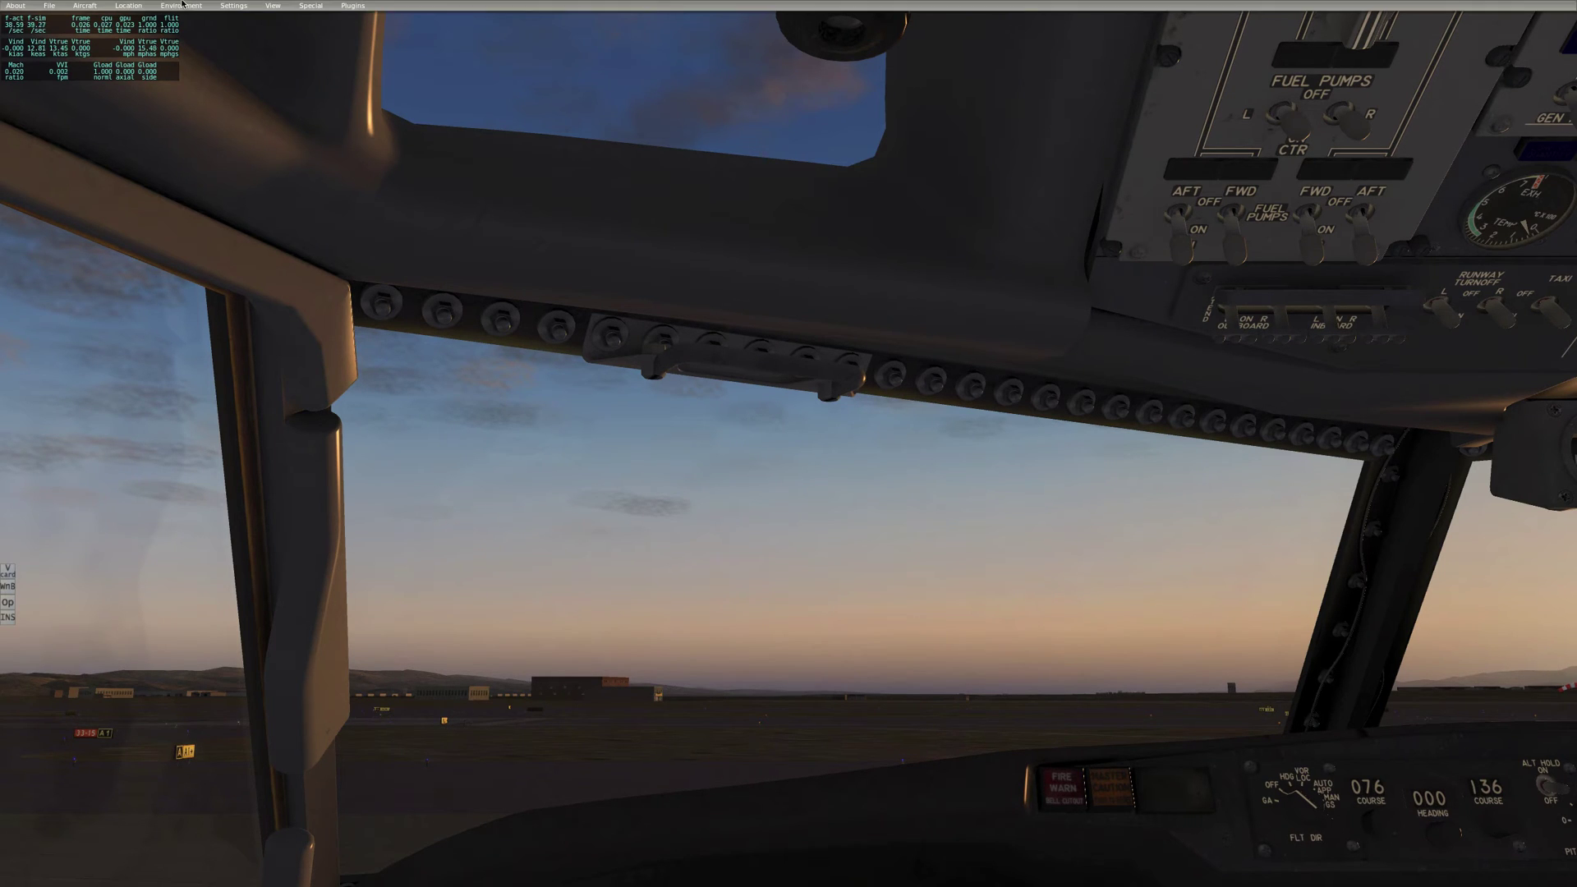
pyautogui.click(231, 4)
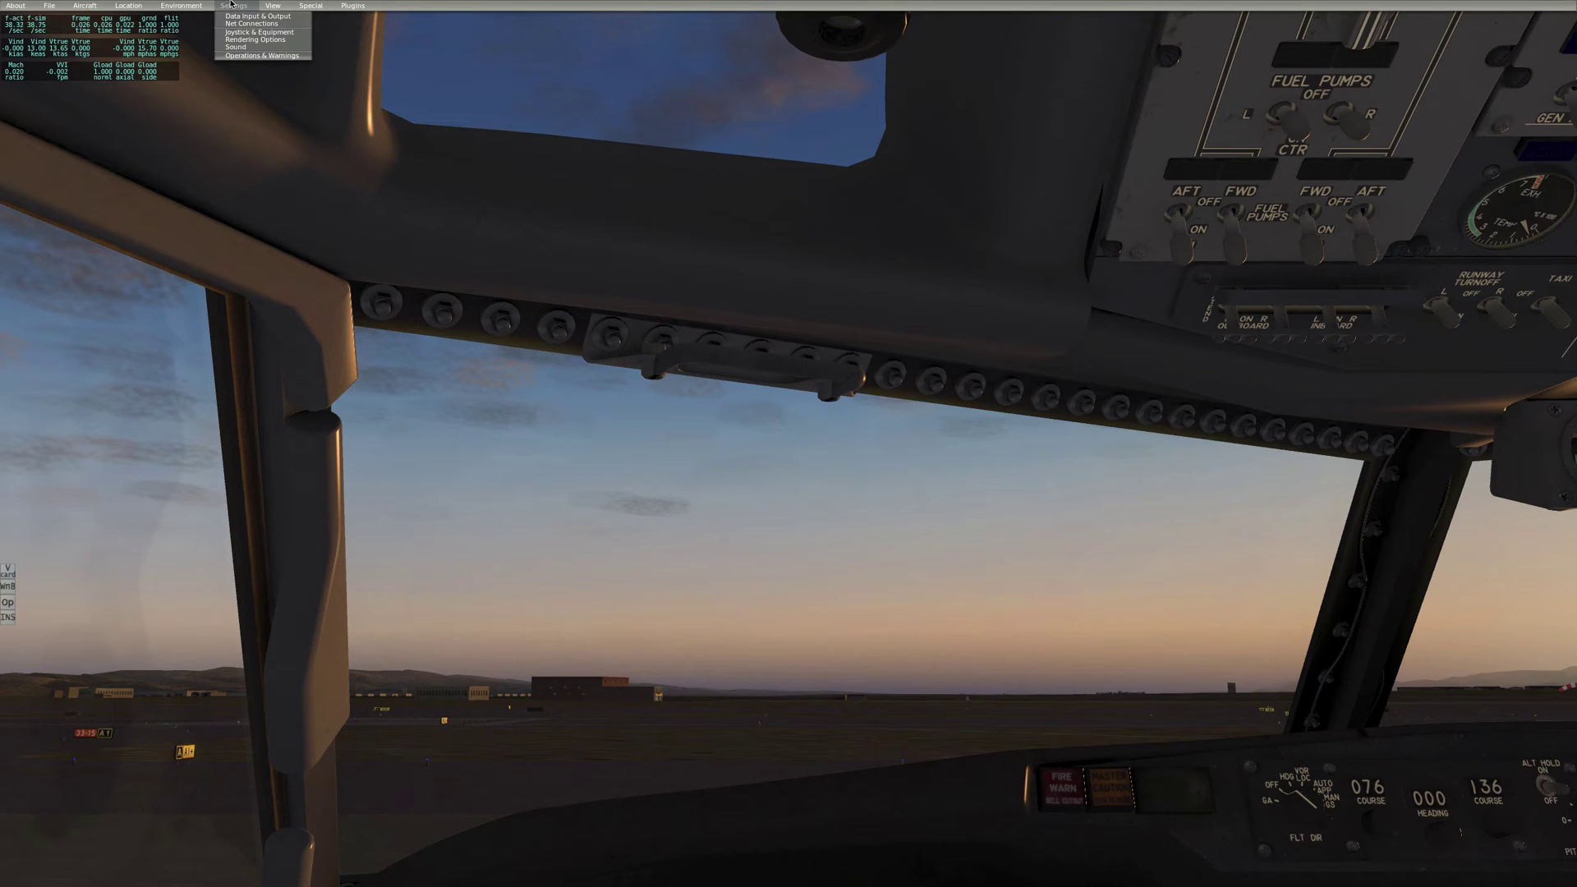
pyautogui.click(243, 32)
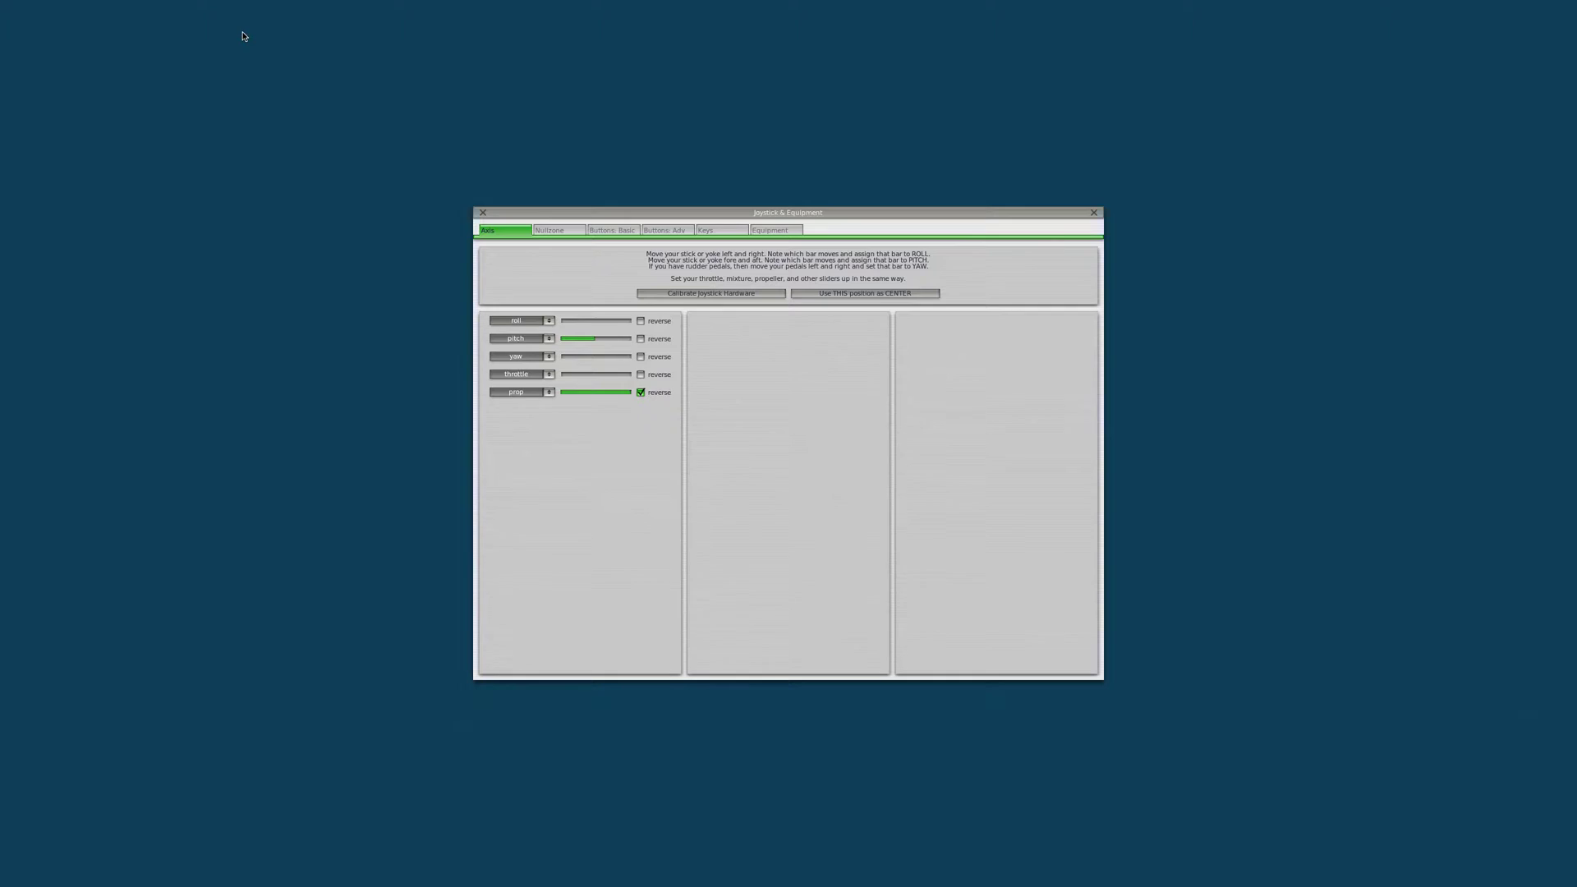
pyautogui.click(718, 231)
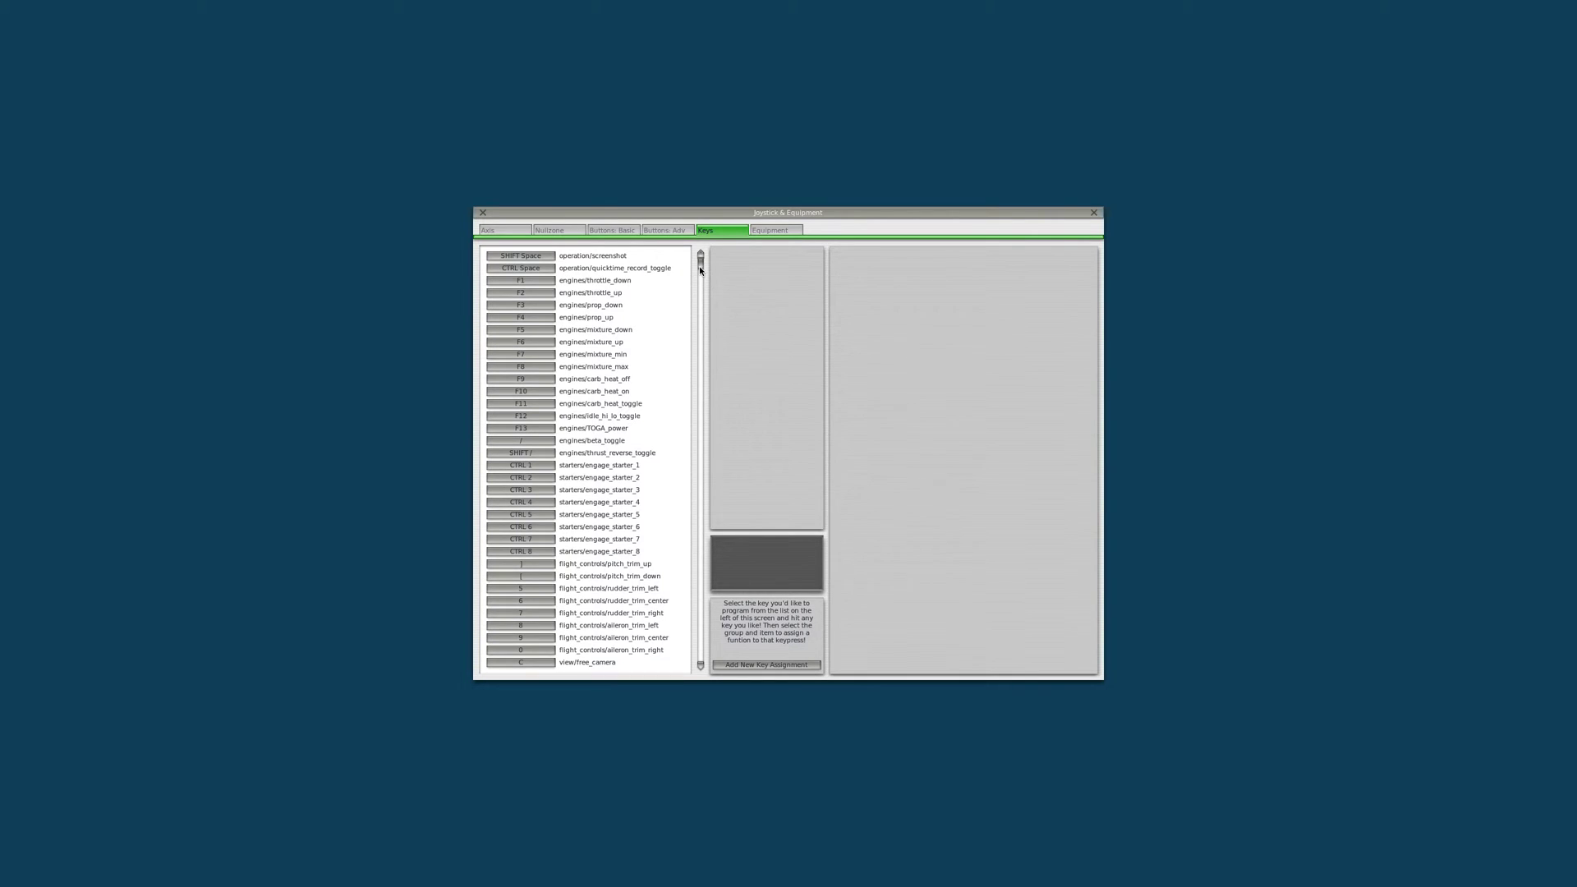
# Scroll the Keys list down to general/forward, zoom_in and rot_up, then close the window.
pyautogui.moveTo(701, 270); pyautogui.dragTo(703, 286)
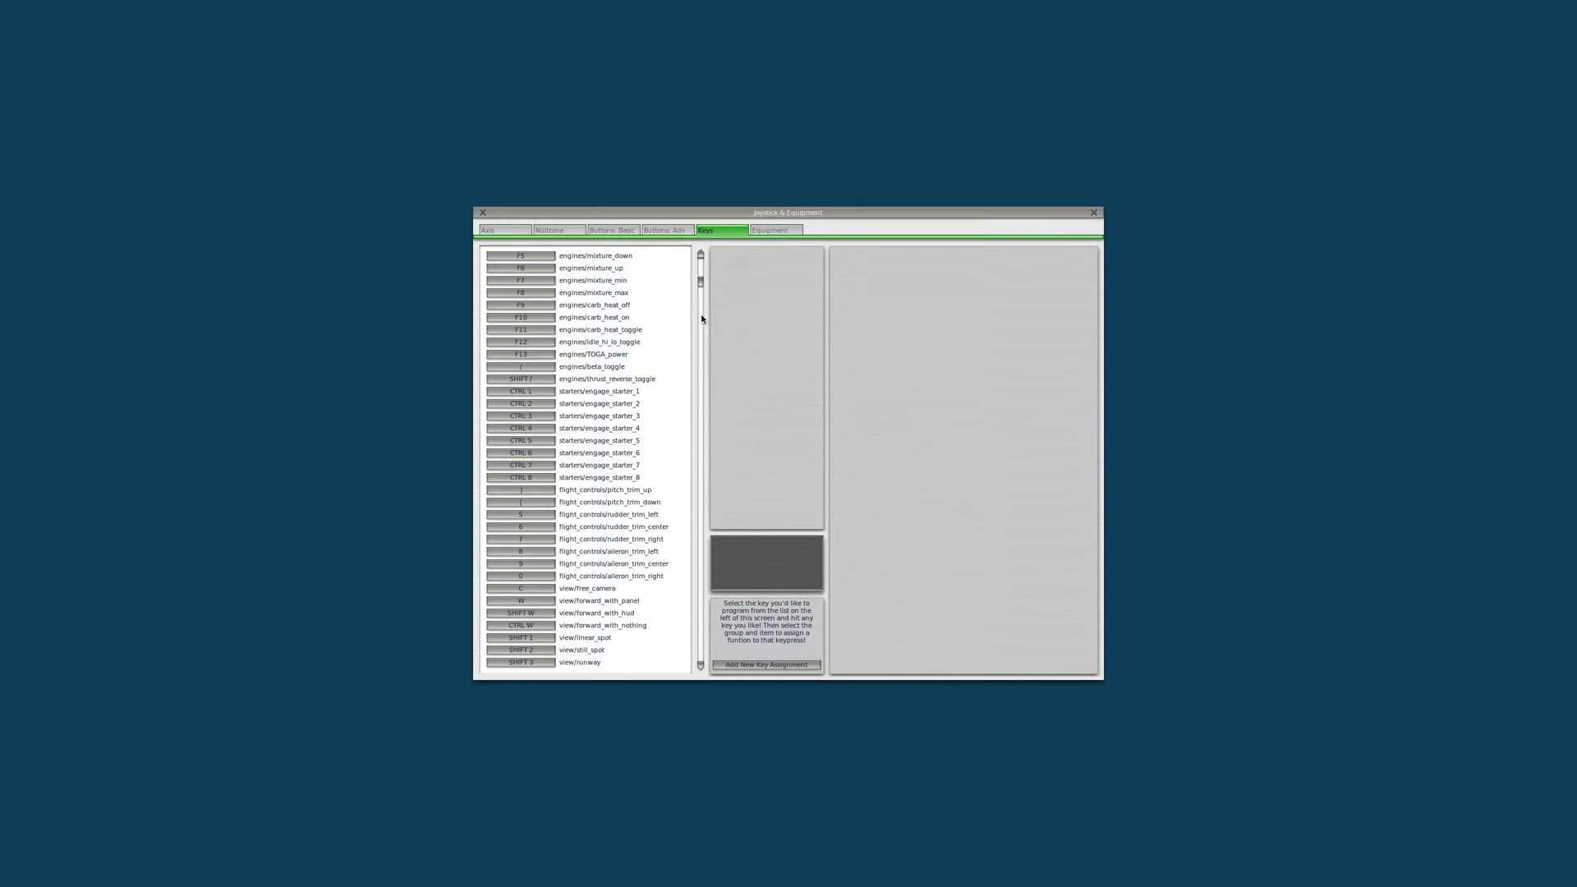
pyautogui.moveTo(703, 278); pyautogui.dragTo(698, 557)
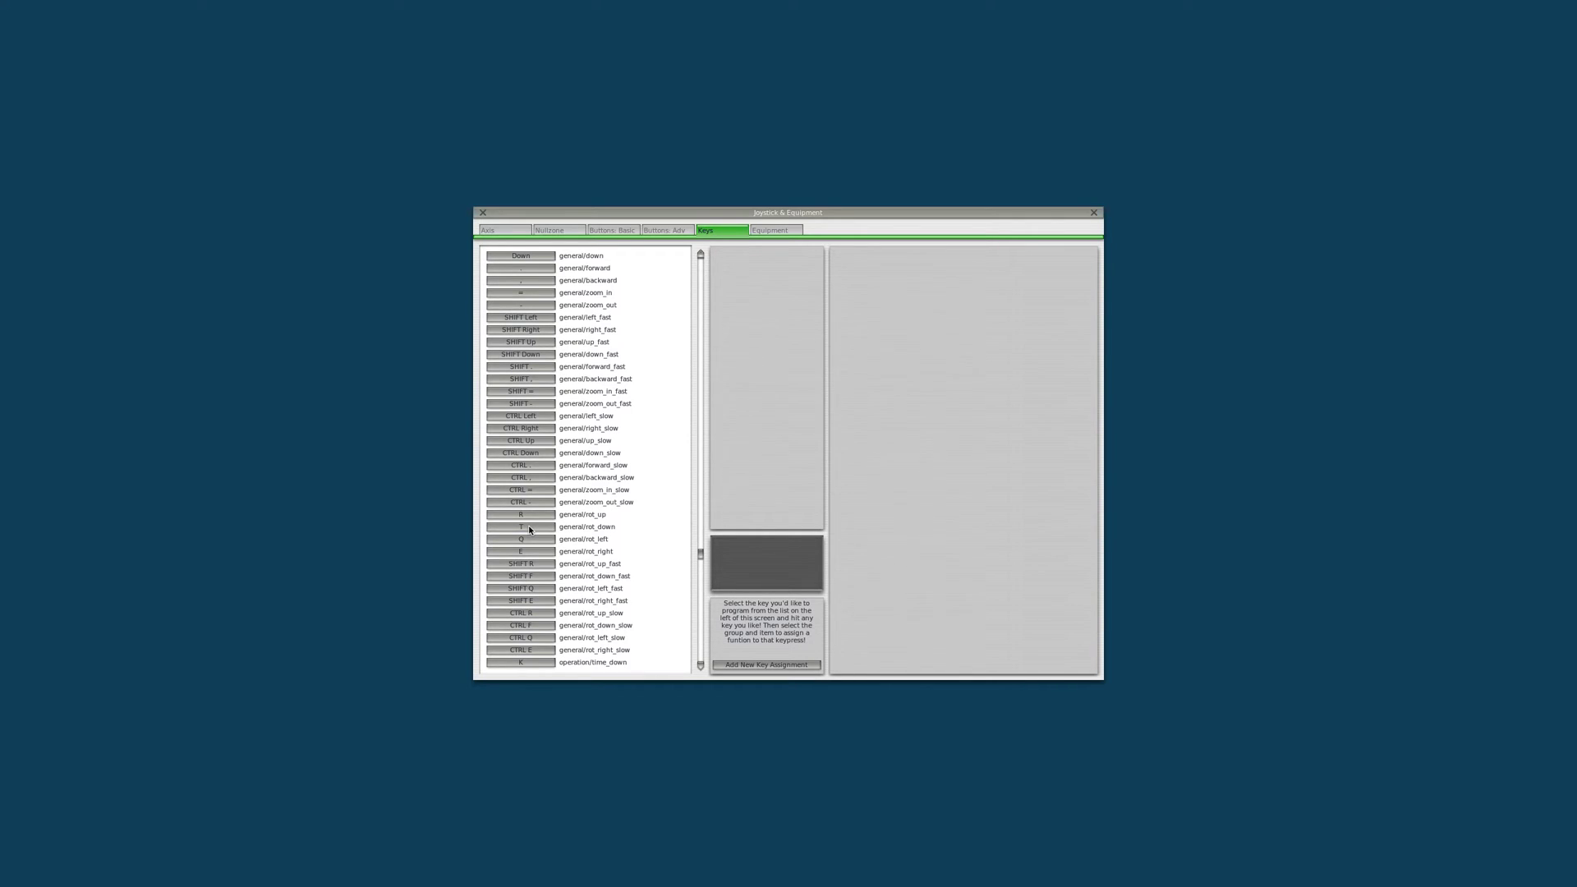
pyautogui.click(482, 213)
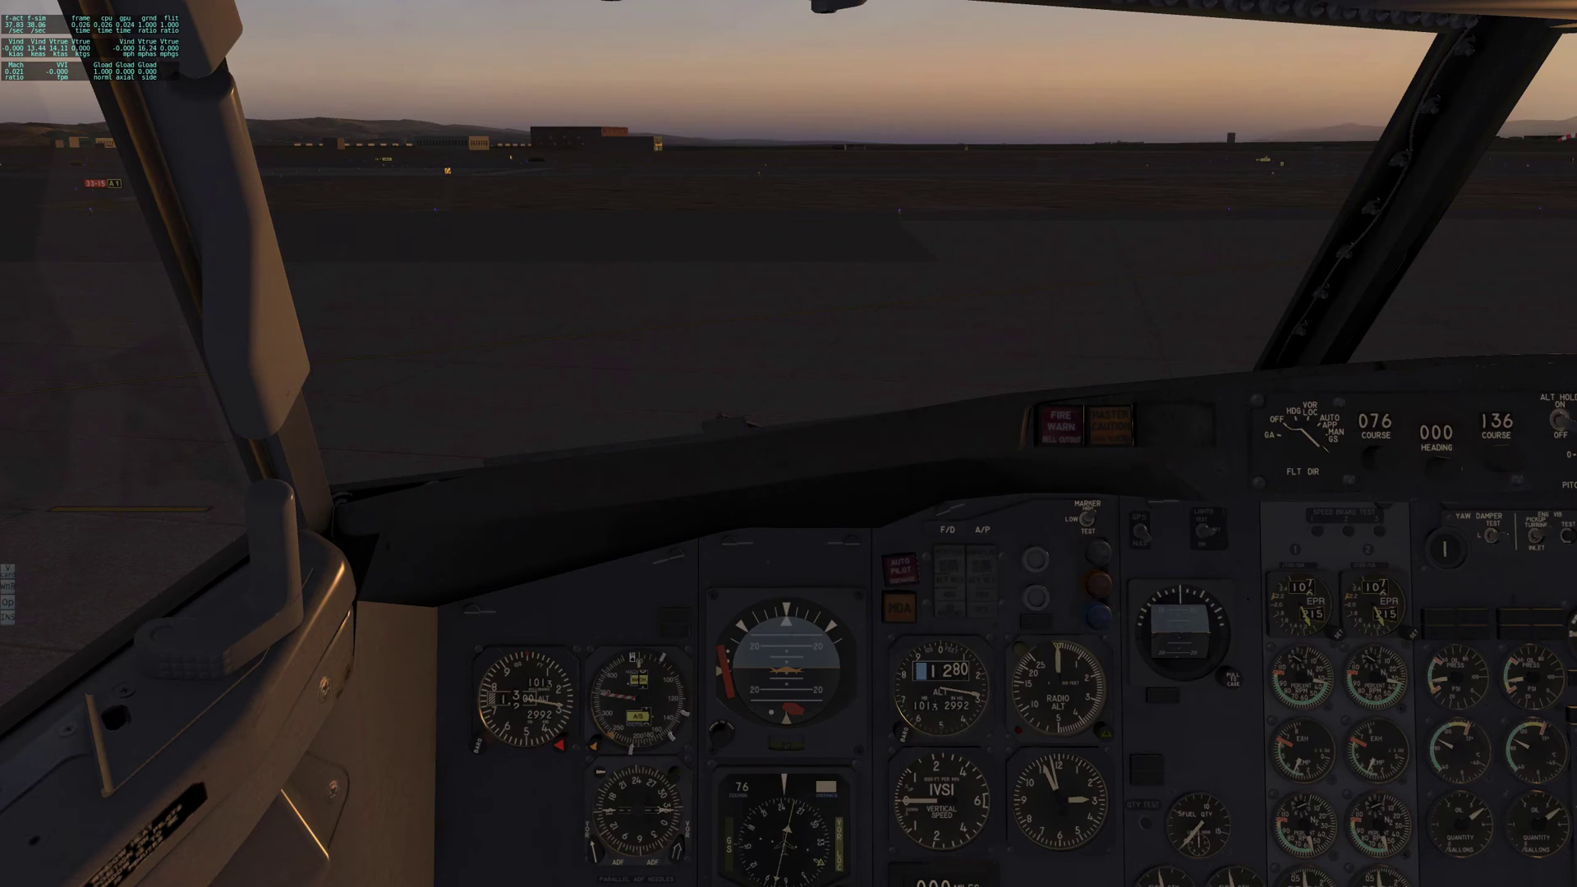
# Look over the centre panel, pedestal and overhead, then switch to the outside wing view (Shift+8).
pyautogui.press('KP_2')
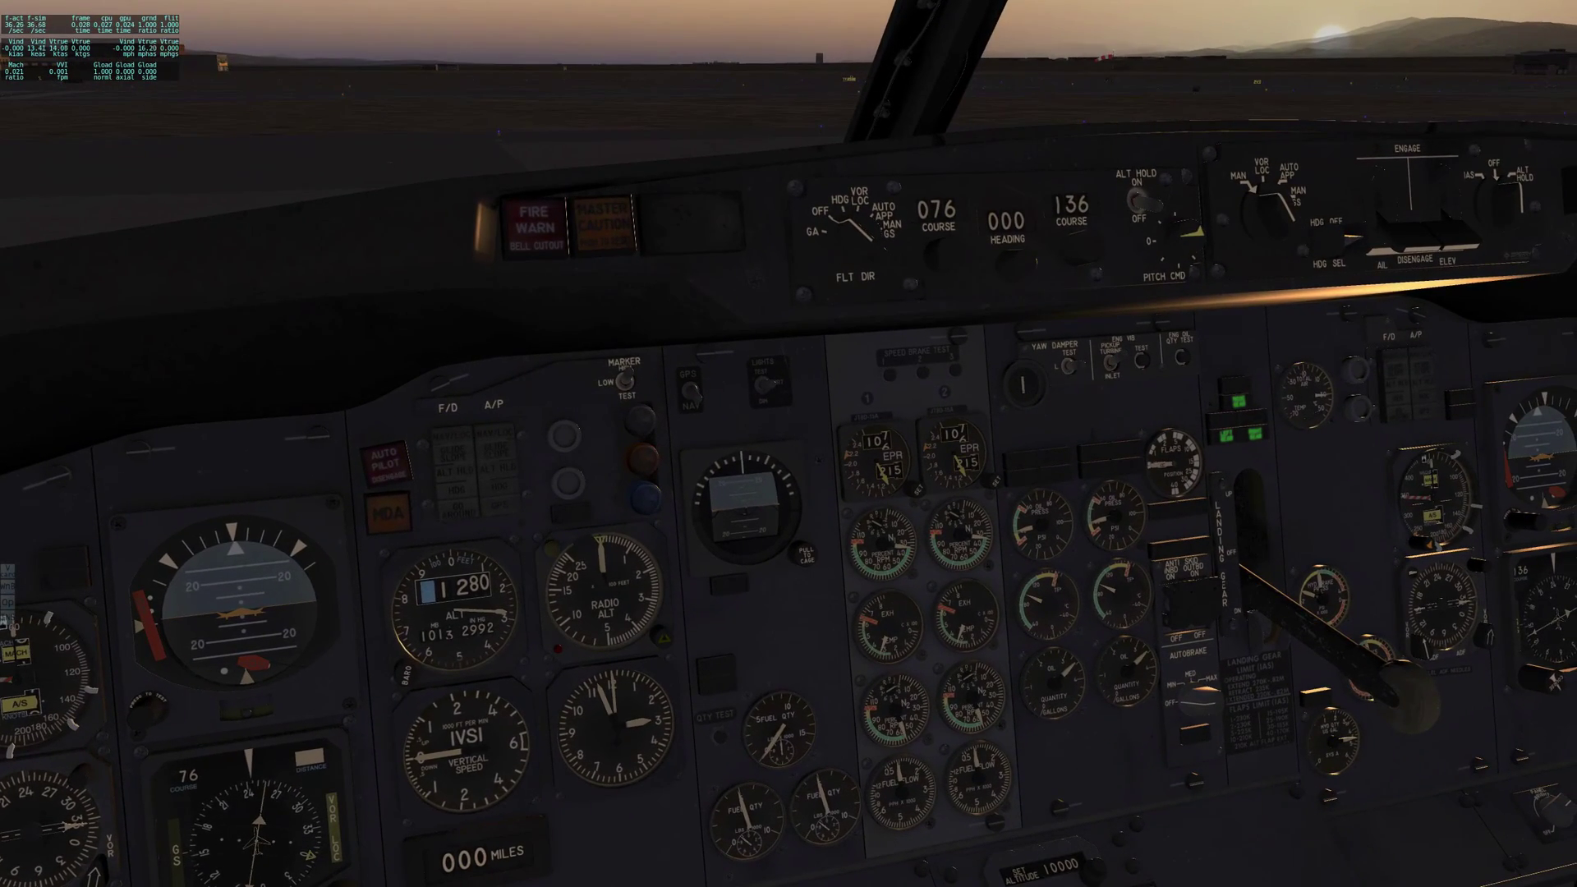
pyautogui.press('KP_4')
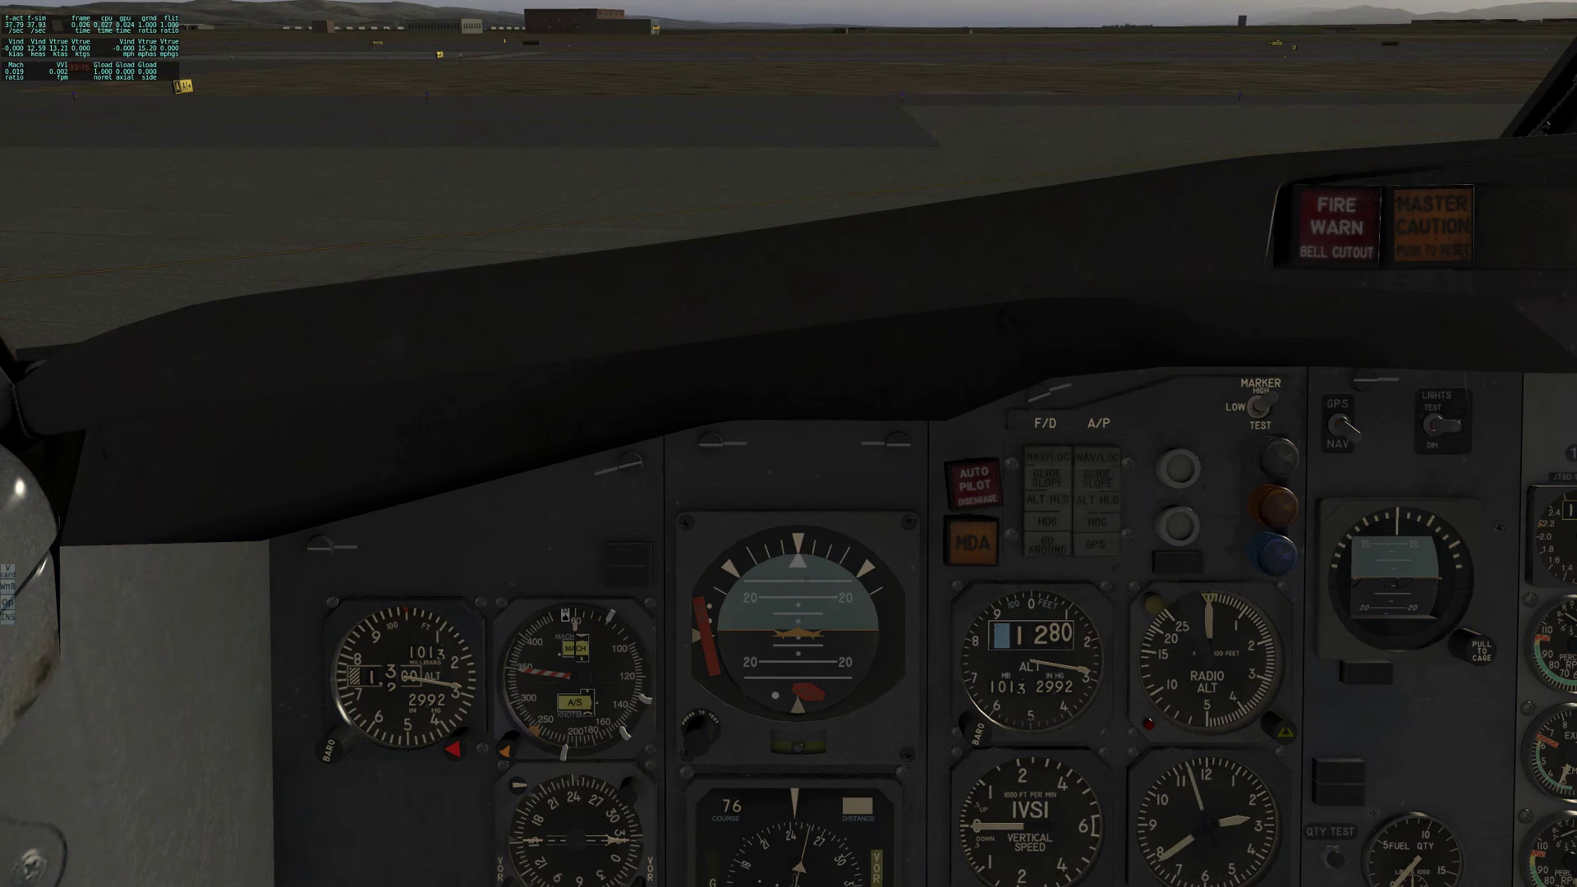
pyautogui.press('KP_2')
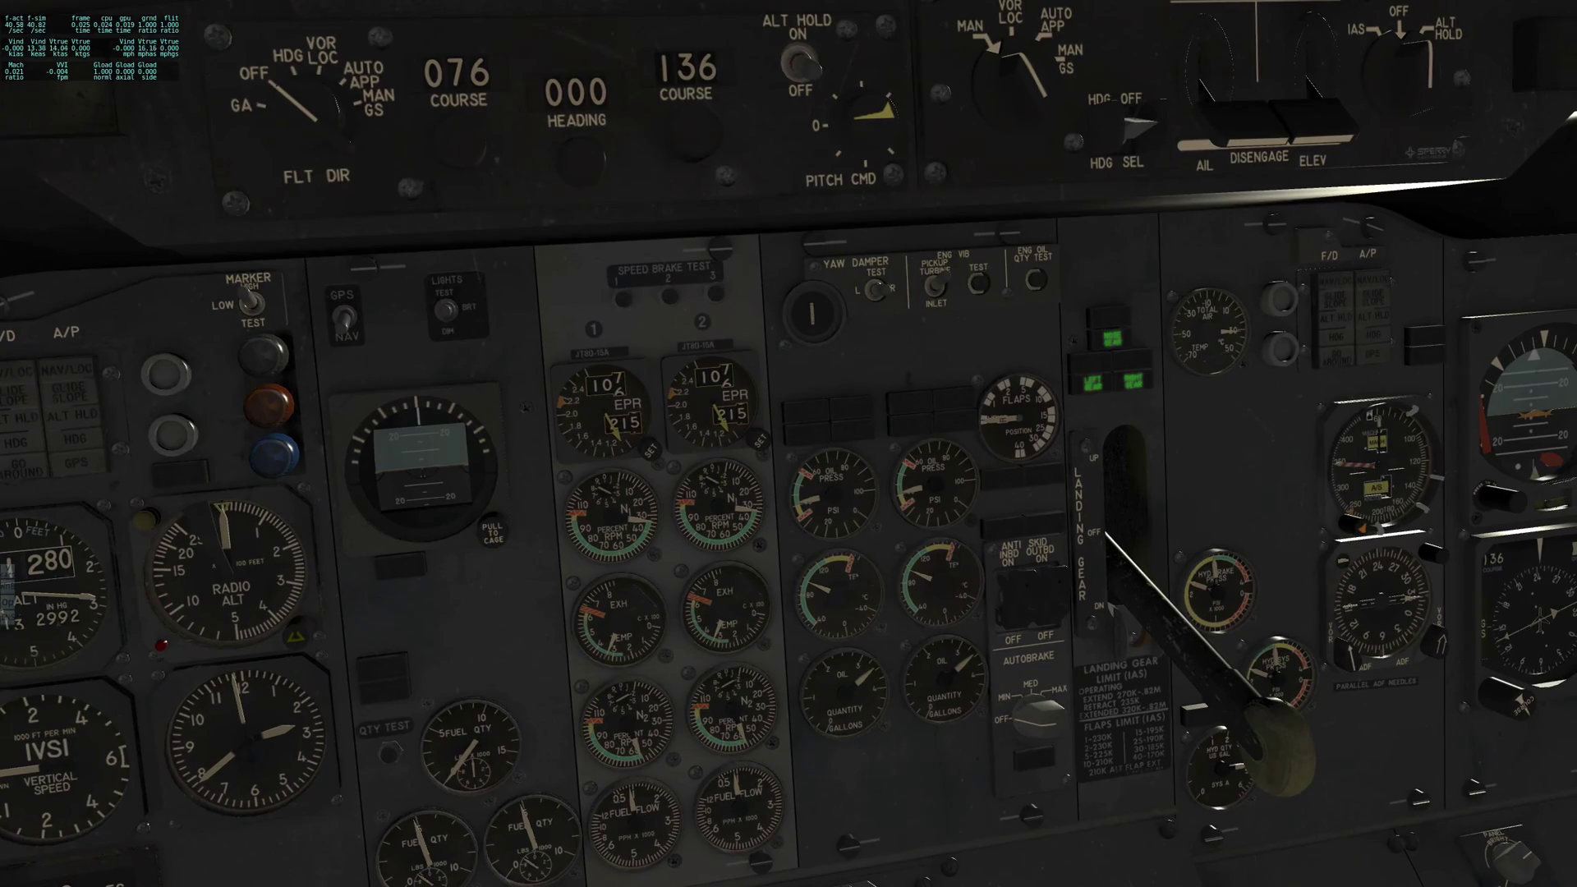
pyautogui.press('KP_2')
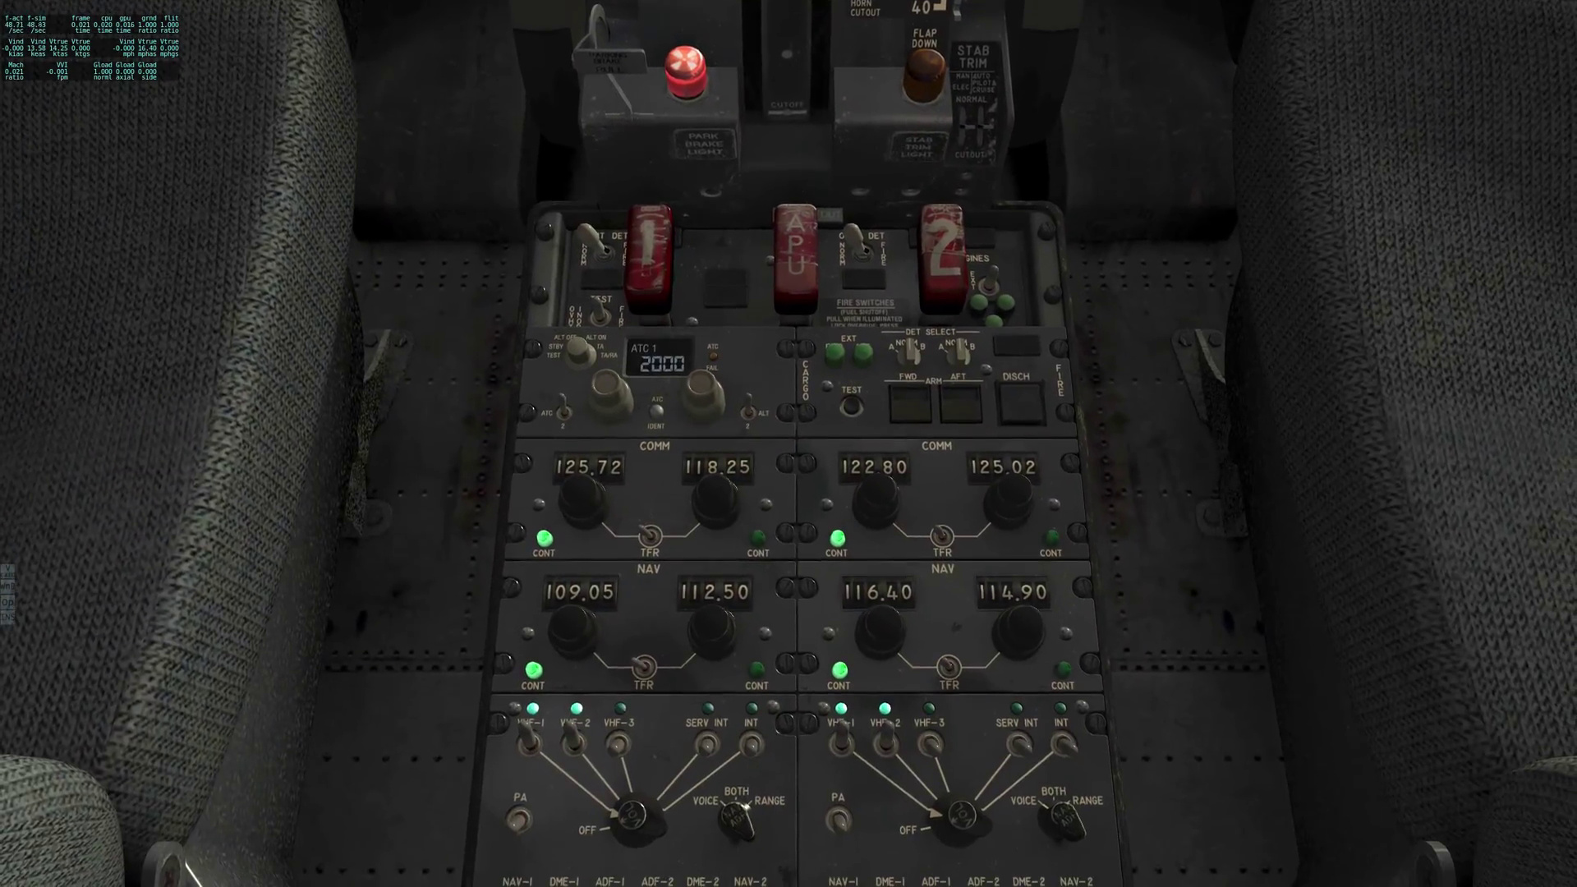
pyautogui.press('KP_8')
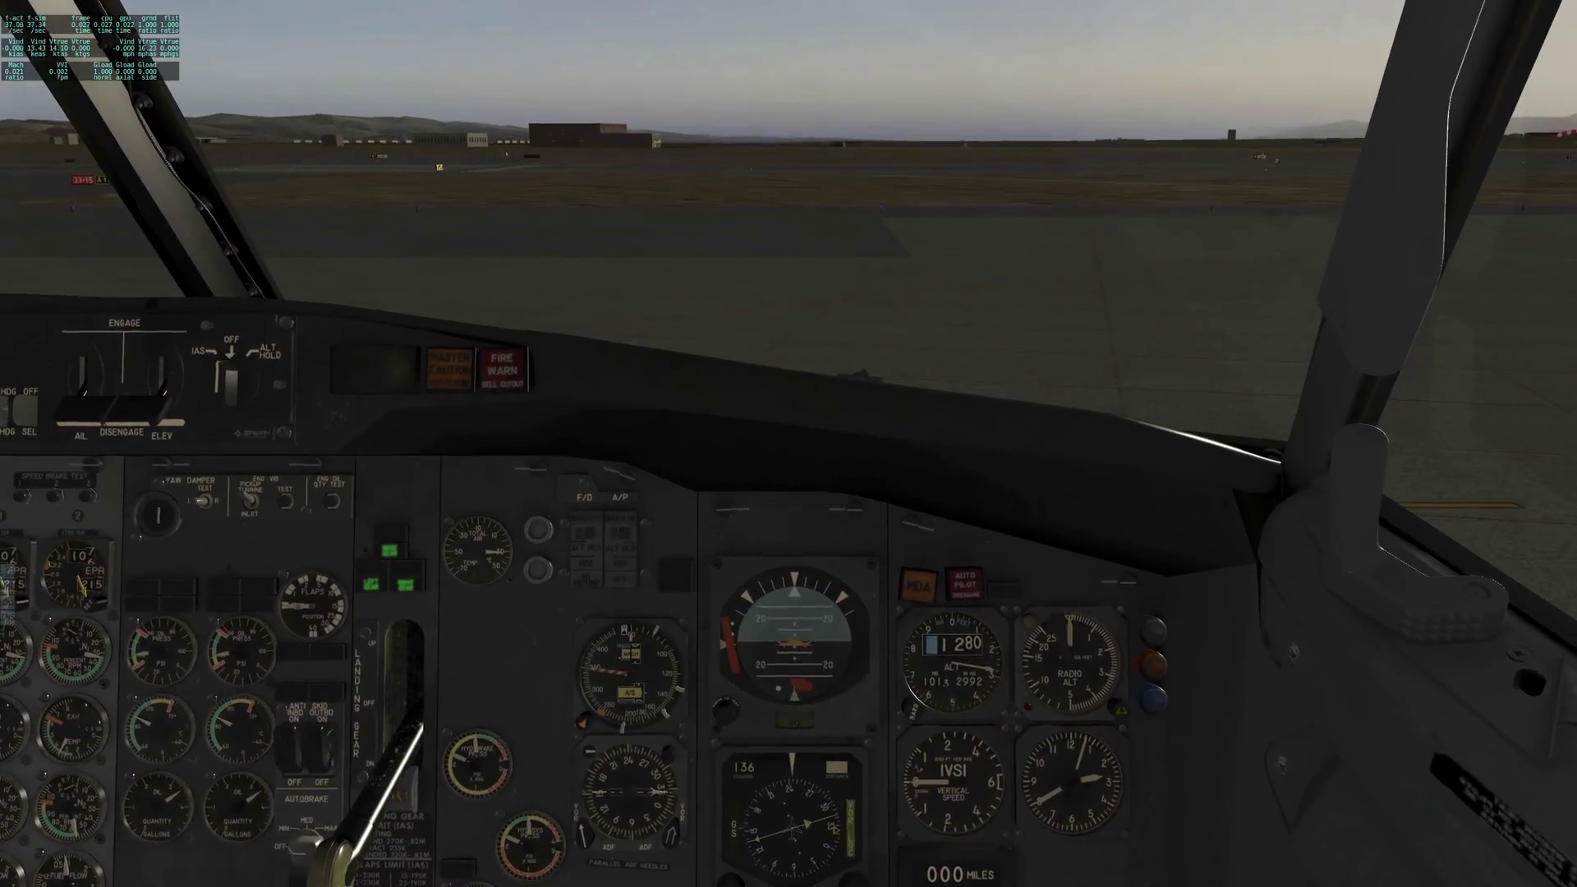
pyautogui.press('KP_8')
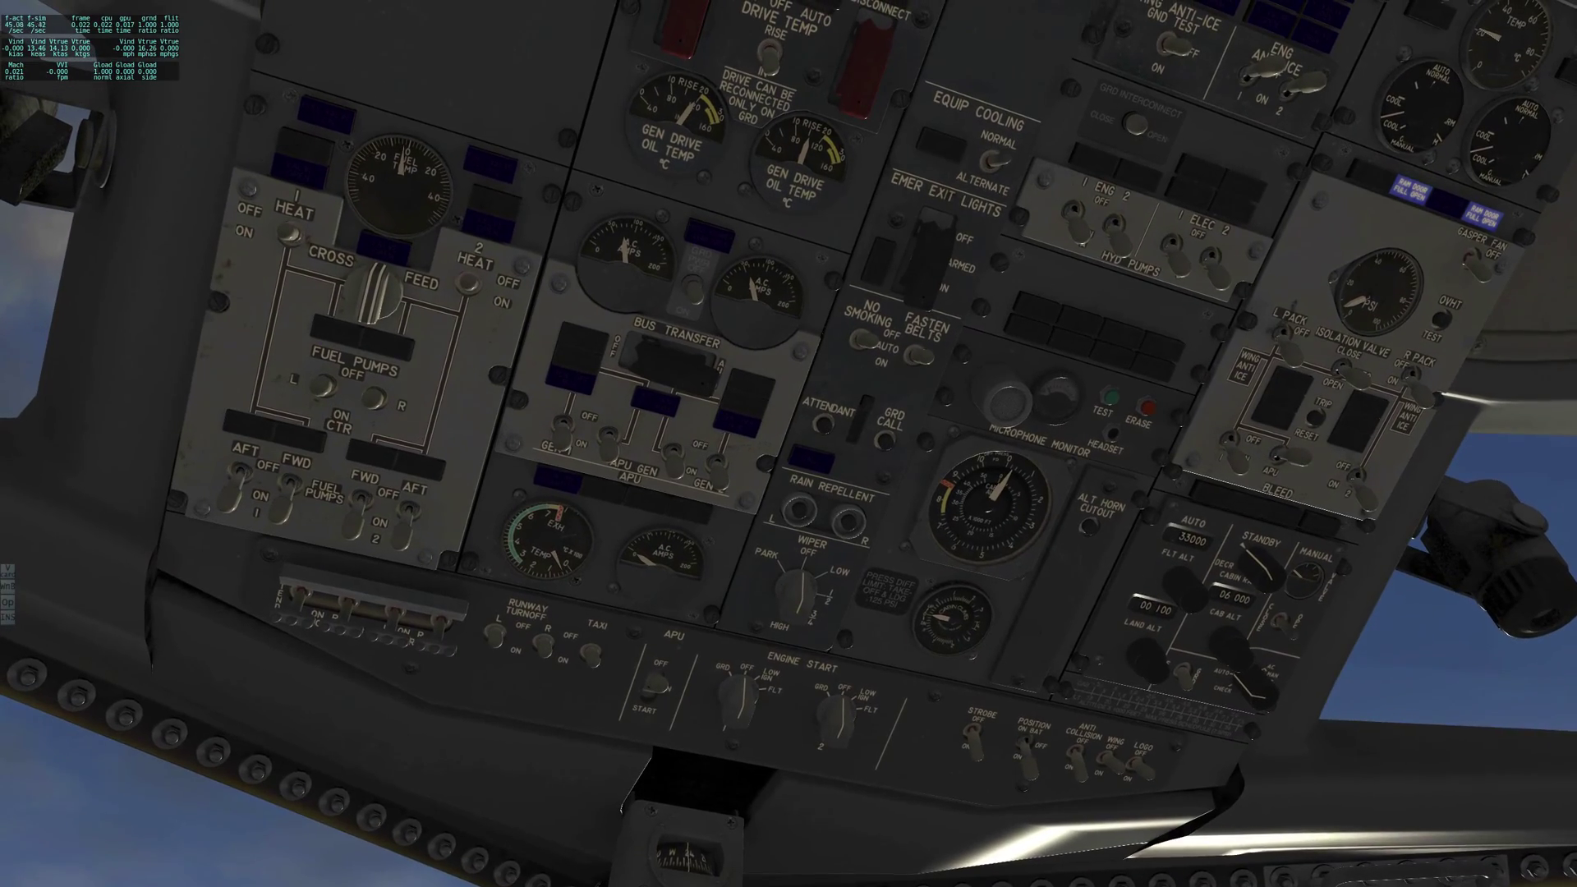
pyautogui.press('KP_8')
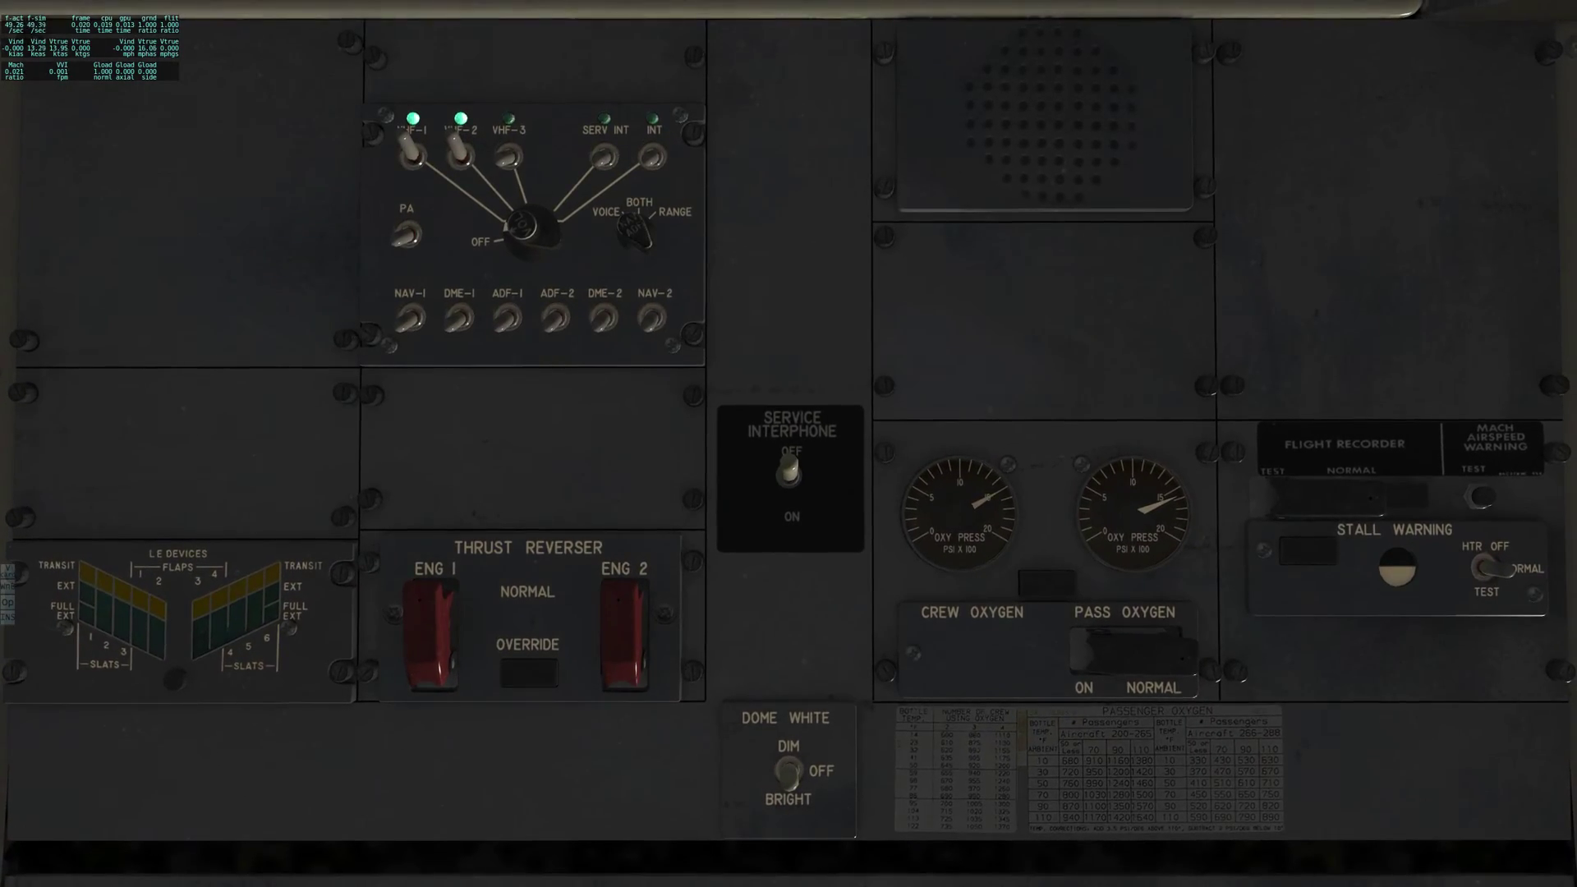
pyautogui.hotkey('shift', '8')
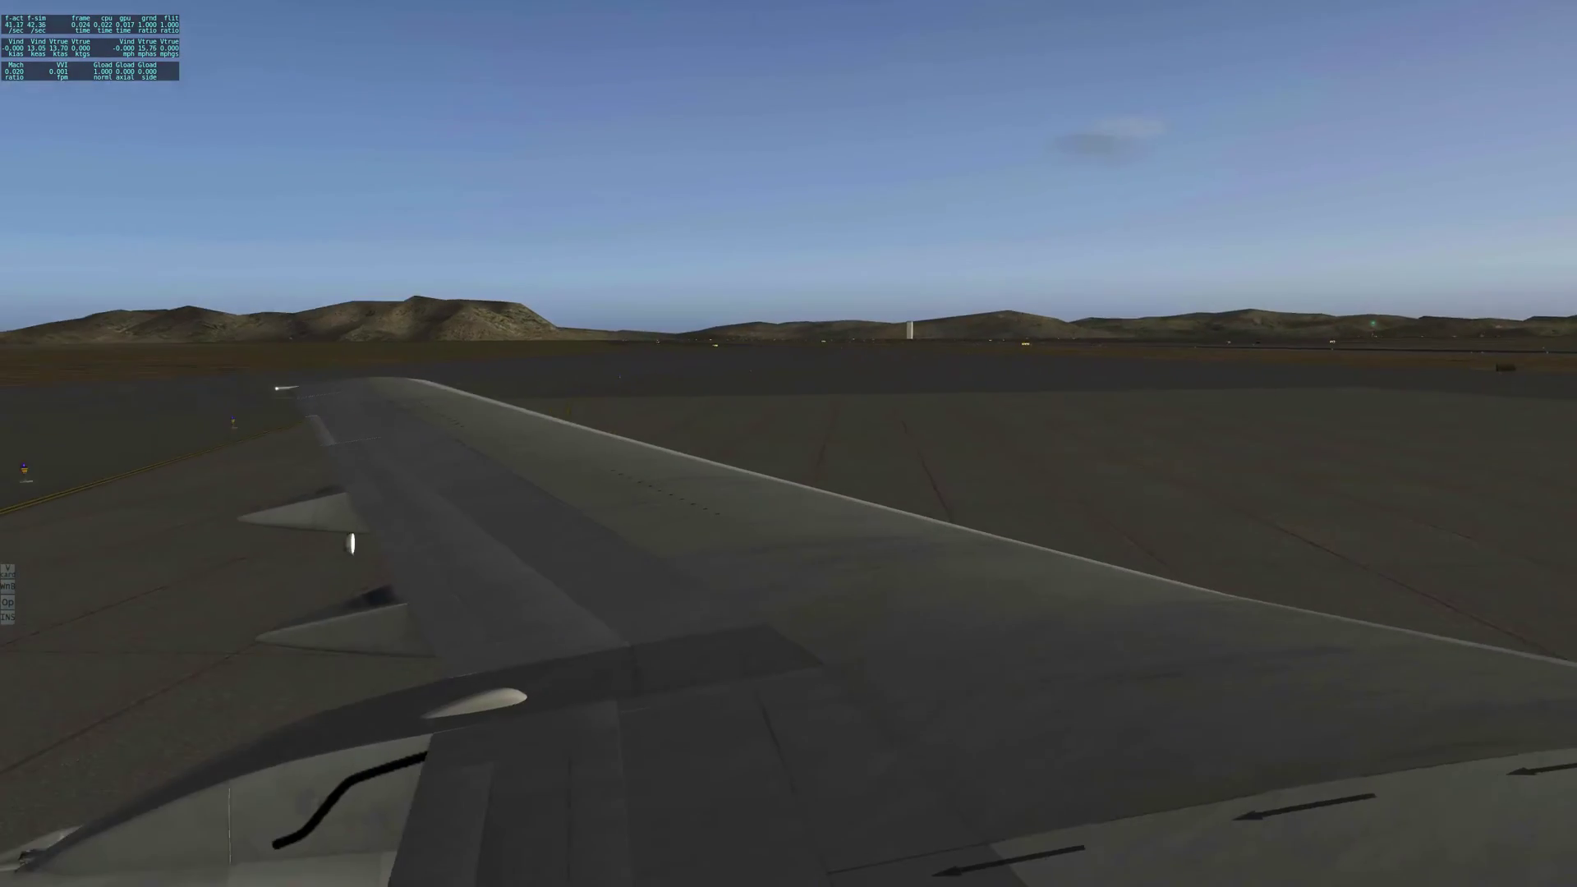